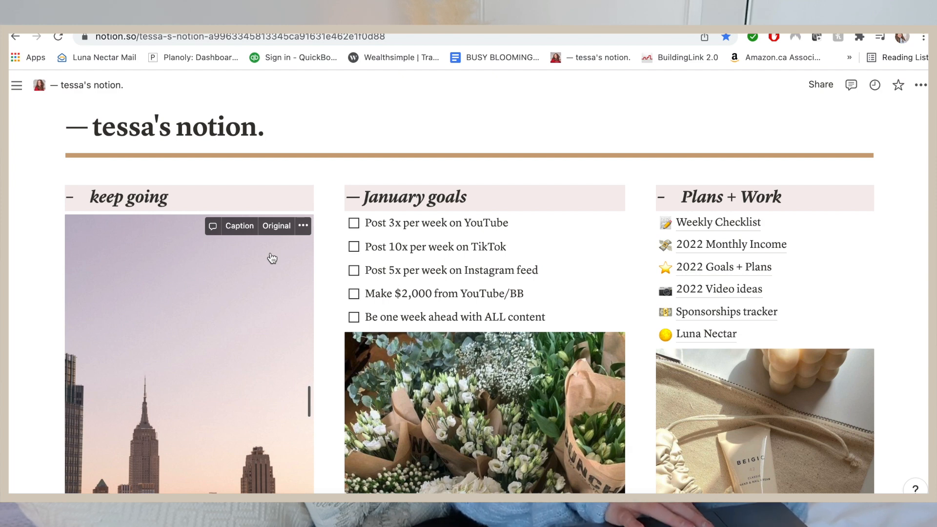
Step: Look through the goals, plans, resolutions and daily habits sections of the Notion home page
scroll(722, 409, down, 7)
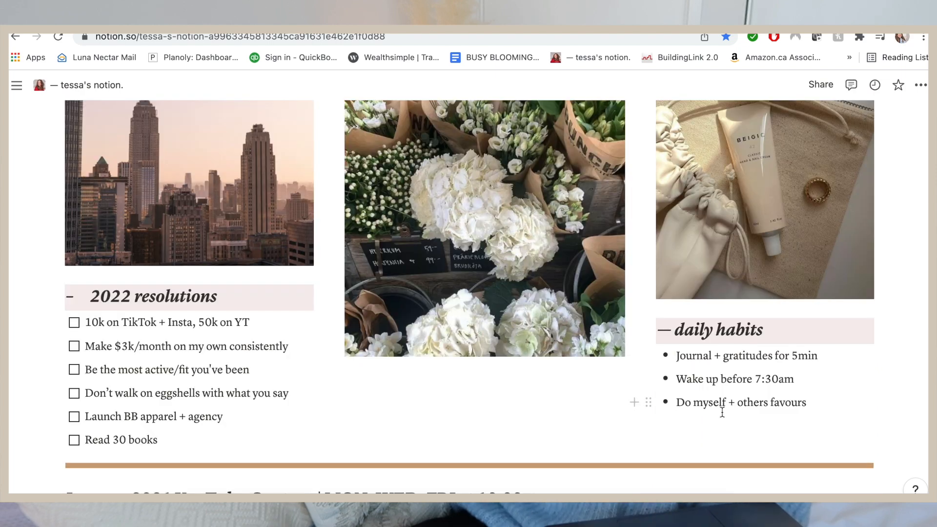
scroll(722, 409, up, 5)
scroll(723, 417, up, 3)
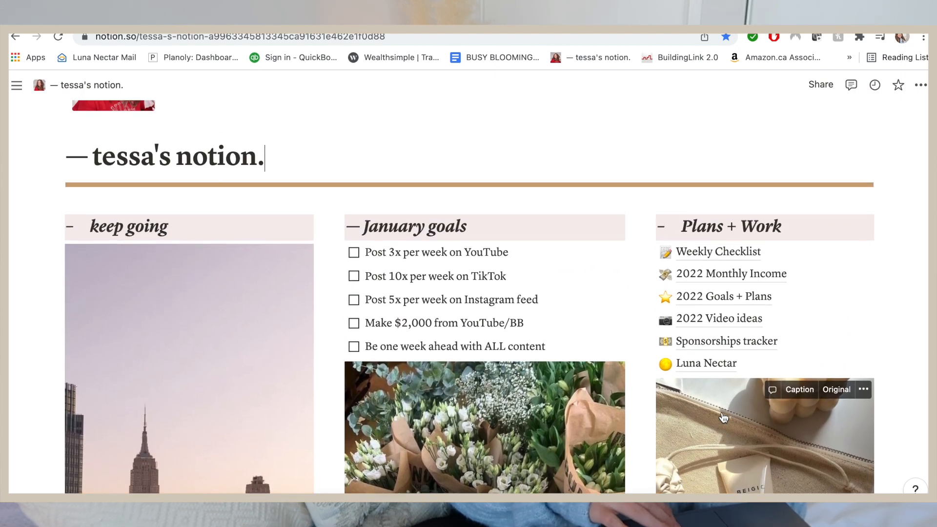
scroll(723, 418, up, 3)
scroll(736, 366, down, 10)
scroll(737, 366, down, 8)
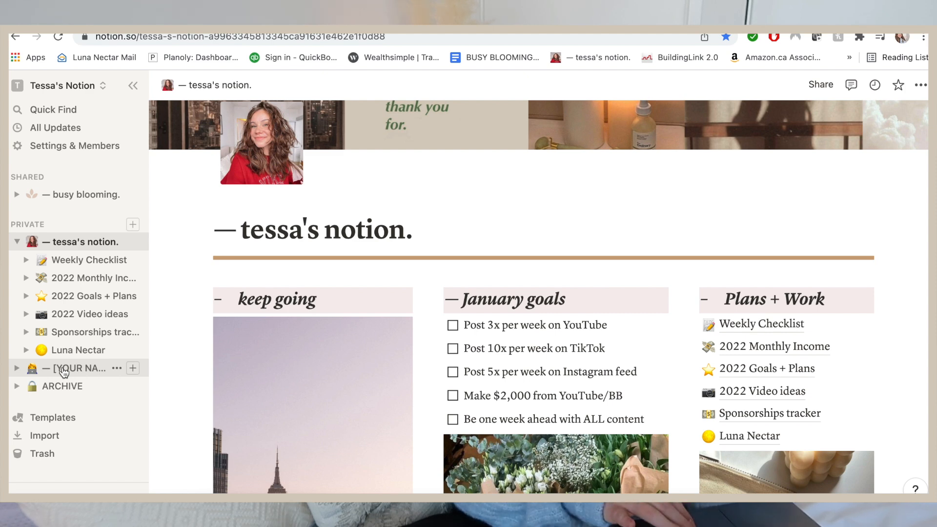
Step: Open the Weekly Checklist page, hide the sidebar, and look through the daily checklists
click(79, 267)
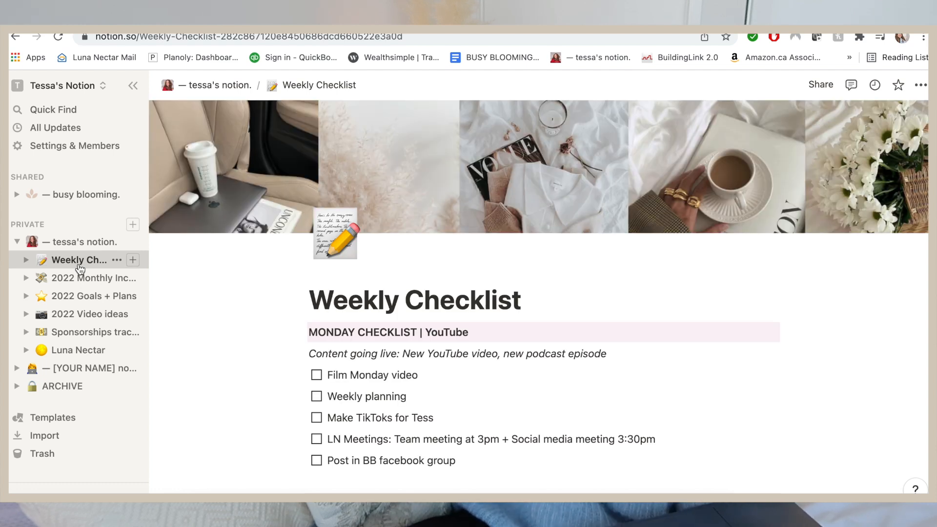
click(142, 84)
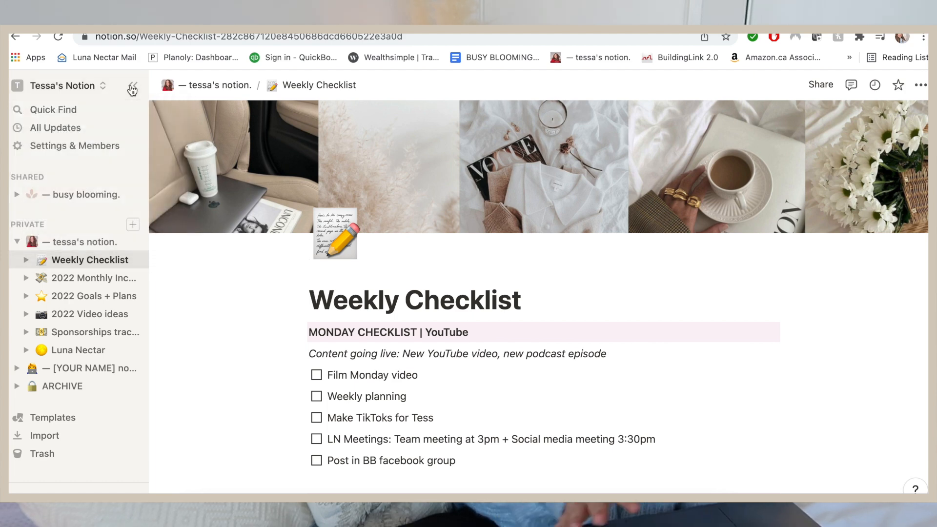
click(132, 88)
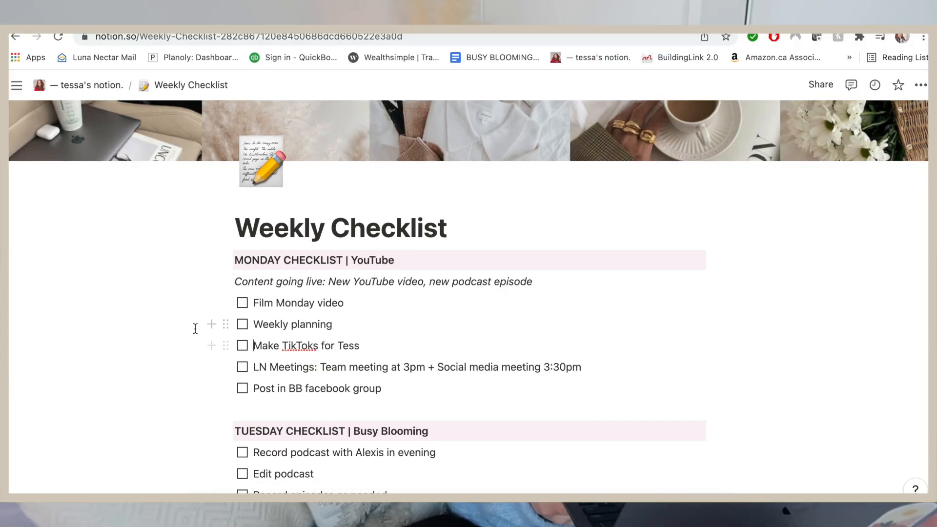
scroll(195, 329, down, 3)
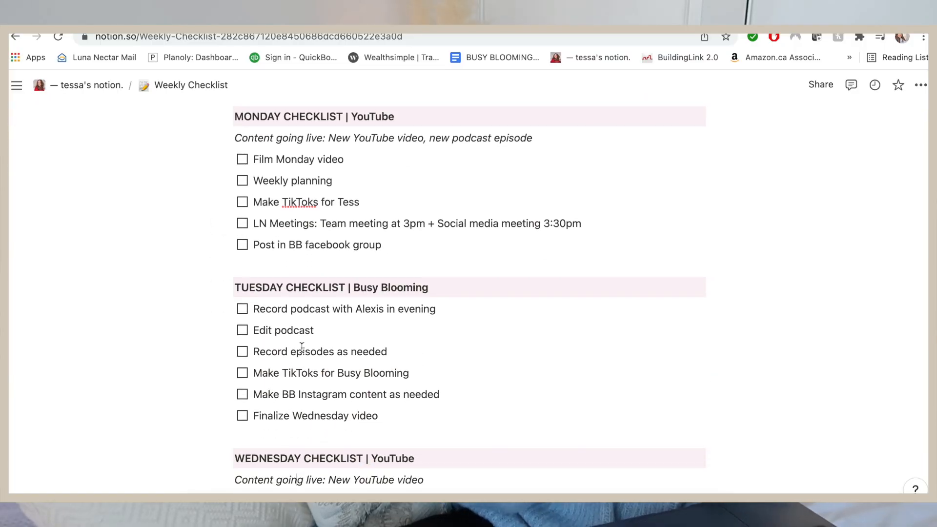
scroll(313, 351, up, 5)
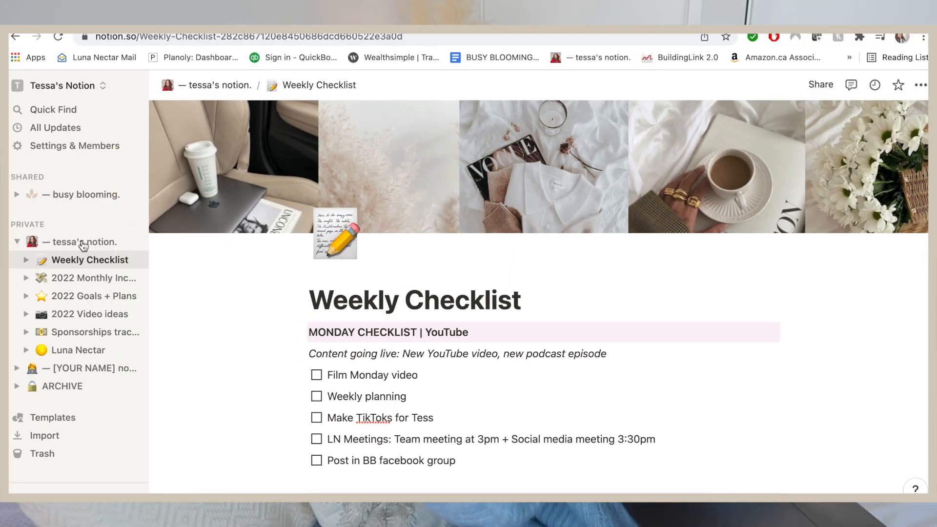
Step: View the 2022 Monthly Income page and read through the business, follower and personal goals on the 2022 Goals + Plans page
click(77, 282)
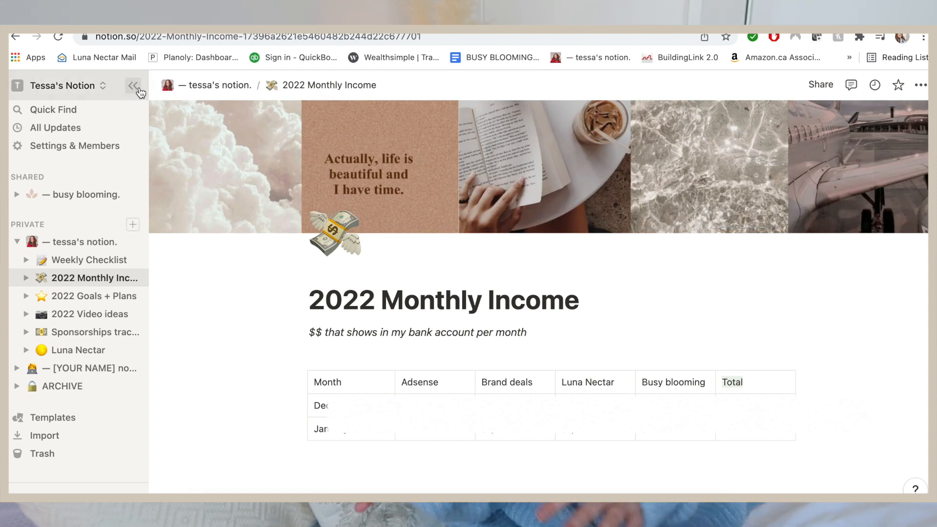
click(139, 90)
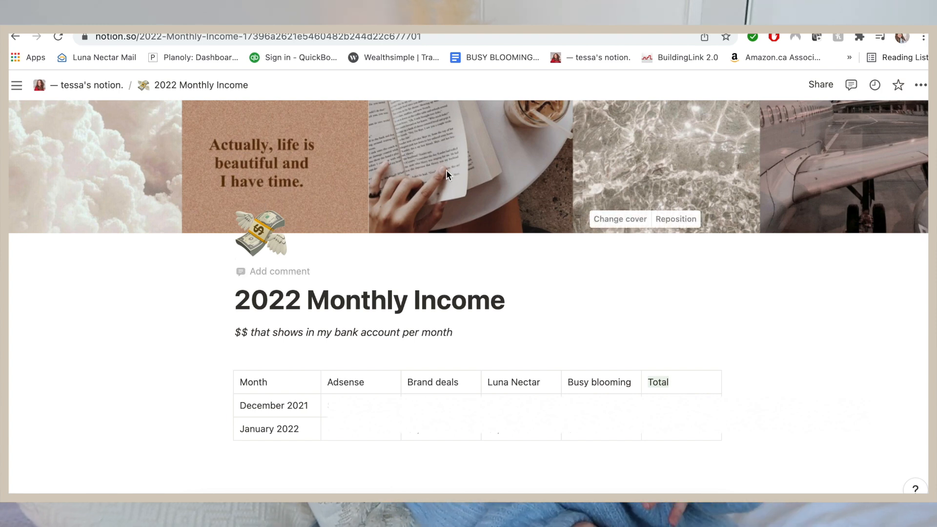
click(83, 335)
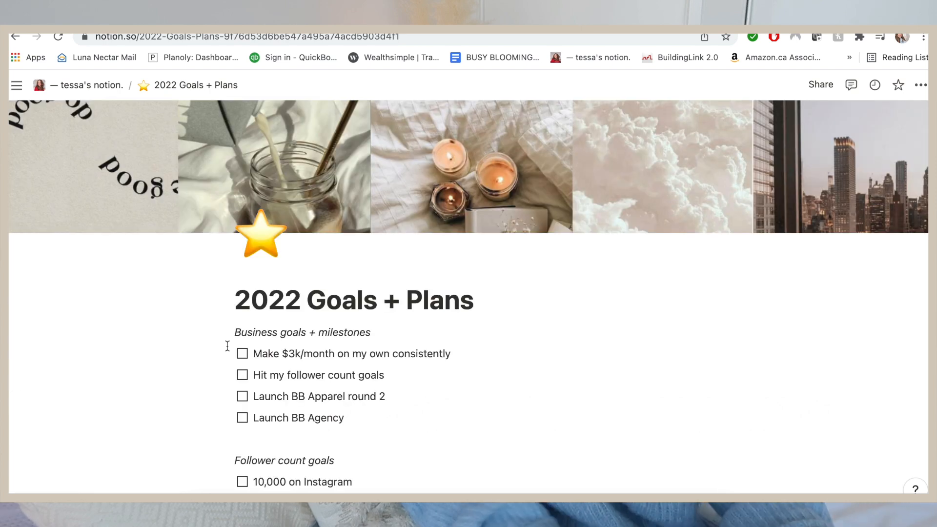
scroll(227, 345, down, 5)
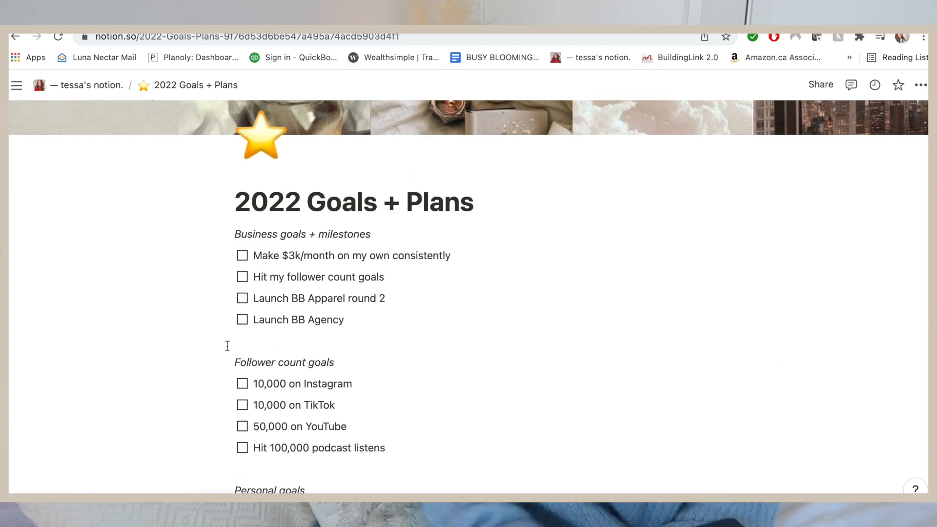
scroll(227, 345, down, 1)
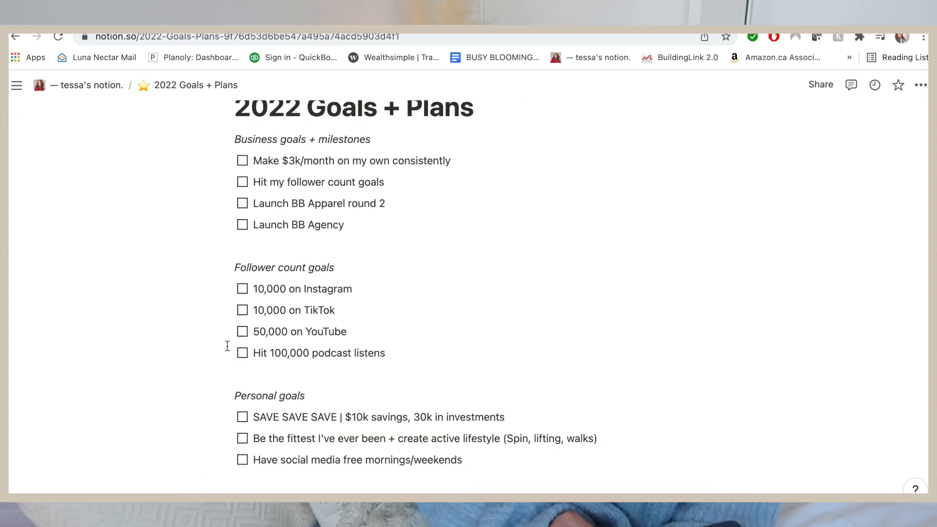
scroll(228, 346, down, 1)
scroll(228, 346, up, 5)
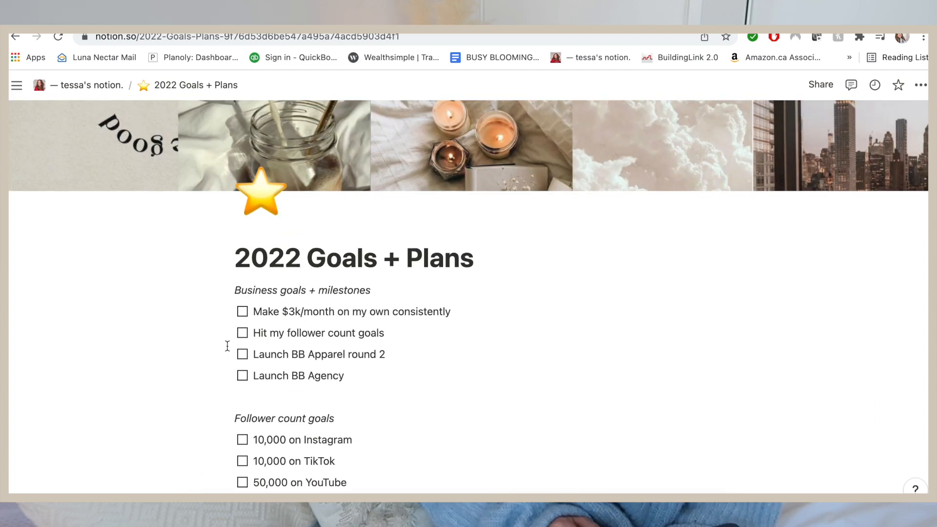
click(17, 85)
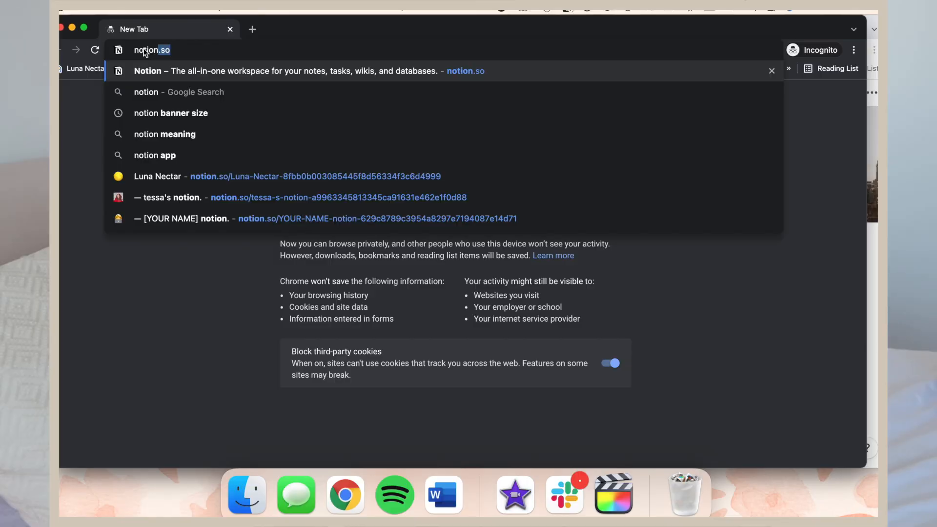
Step: Open notion.so in the incognito window and start the free sign-up
key(Return)
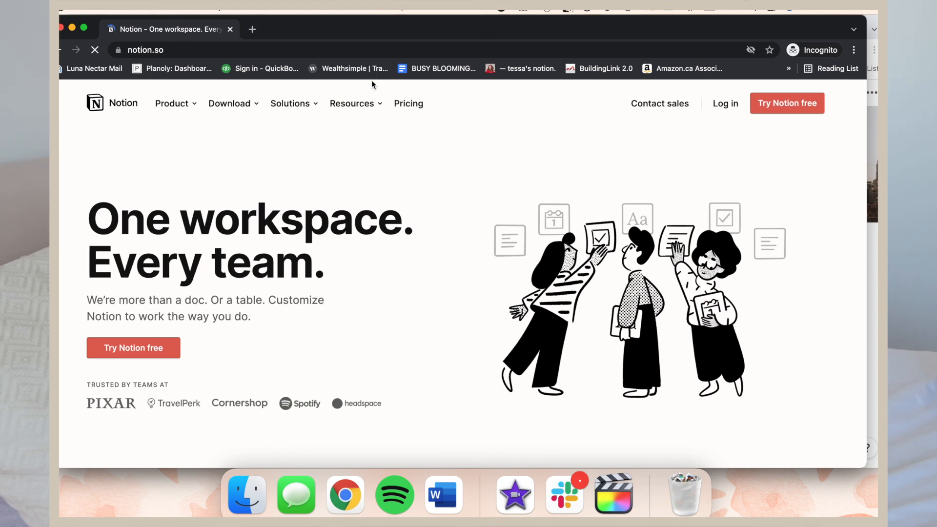
click(780, 114)
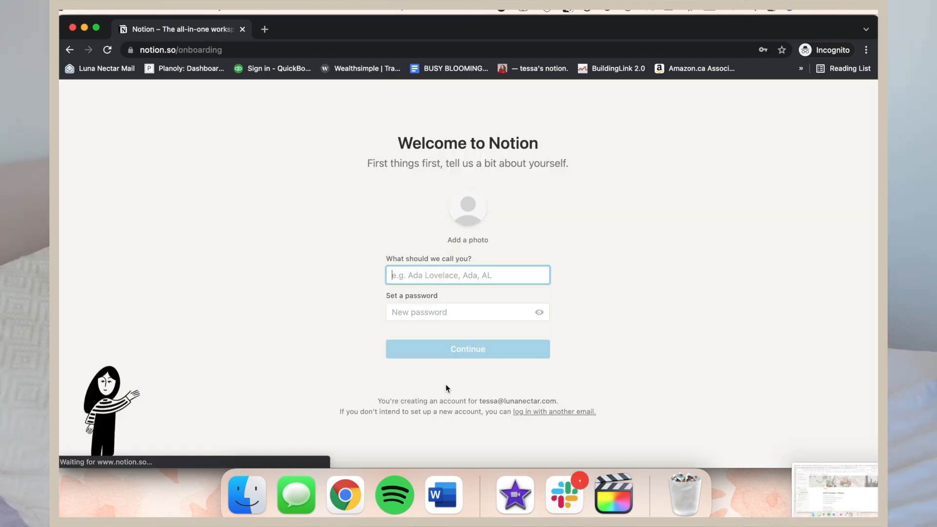
Step: Fill in the new account's display name and password, and finish the setup with the "For myself" option
key(Tab)
click(462, 301)
click(461, 310)
click(358, 338)
click(453, 312)
text(••••••••••)
key(BackSpace)
key(BackSpace)
key(BackSpace)
key(BackSpace)
click(466, 350)
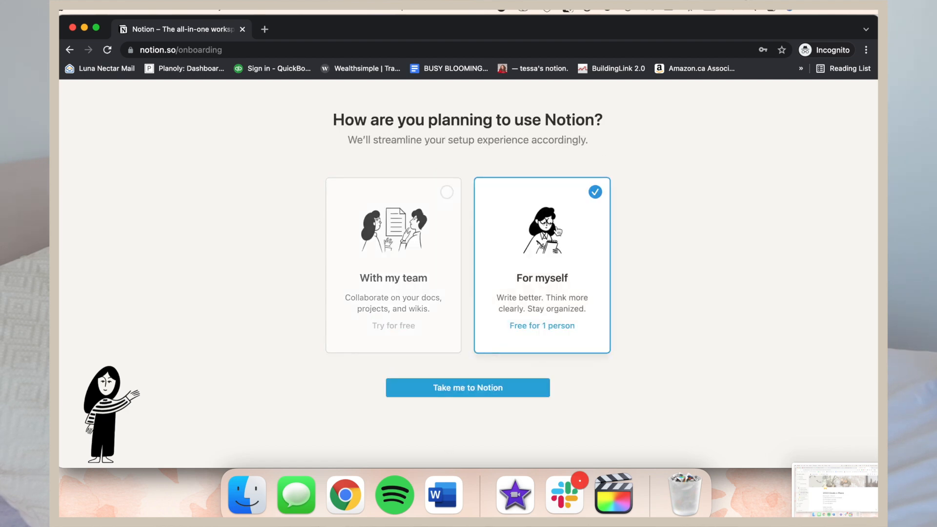
click(468, 387)
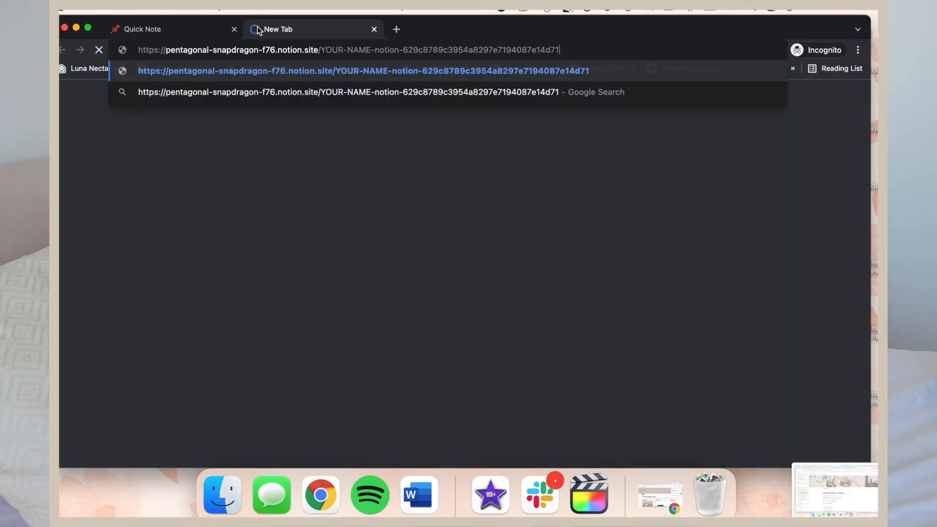
Step: Load the shared "[YOUR NAME] notion." template page and duplicate it into the new personal workspace
key(Return)
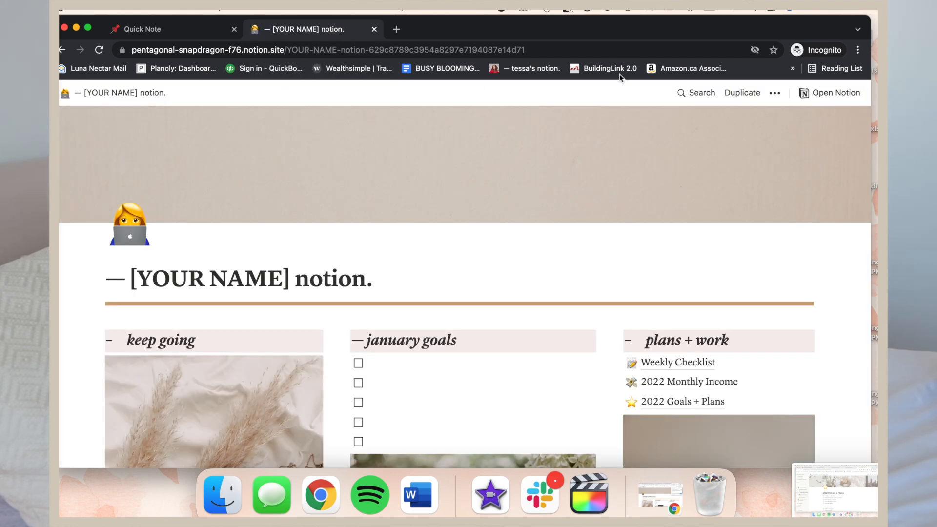
click(732, 95)
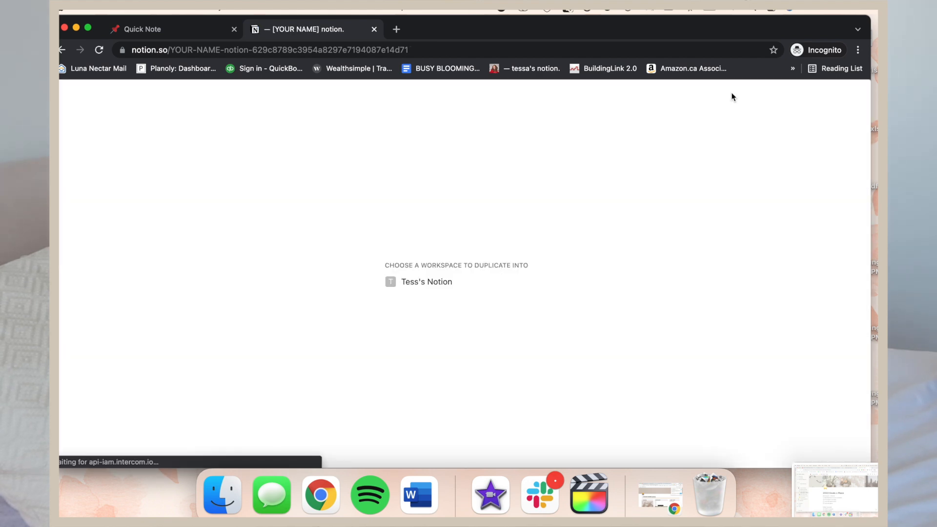
click(446, 287)
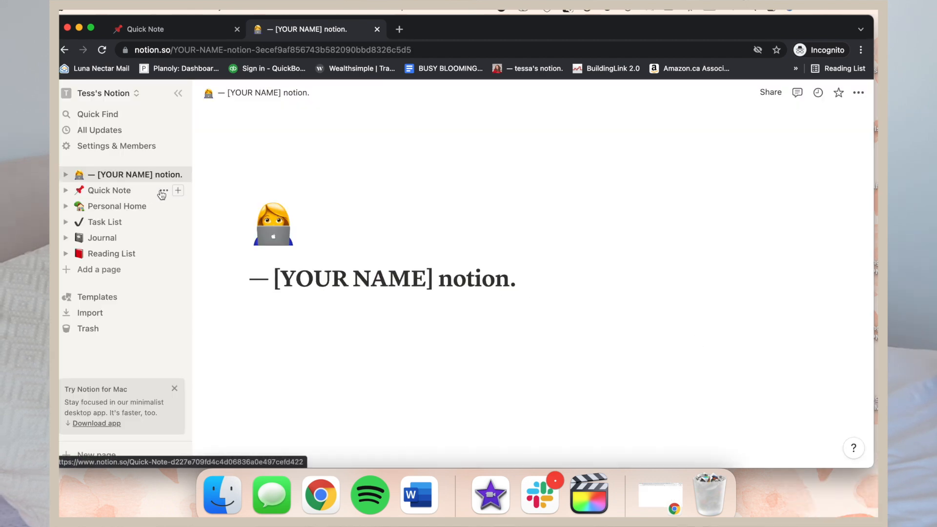
Step: Delete the default Quick Note, Personal Home, Task List, Journal and Reading List pages, and expand the duplicated template's subpages
click(163, 191)
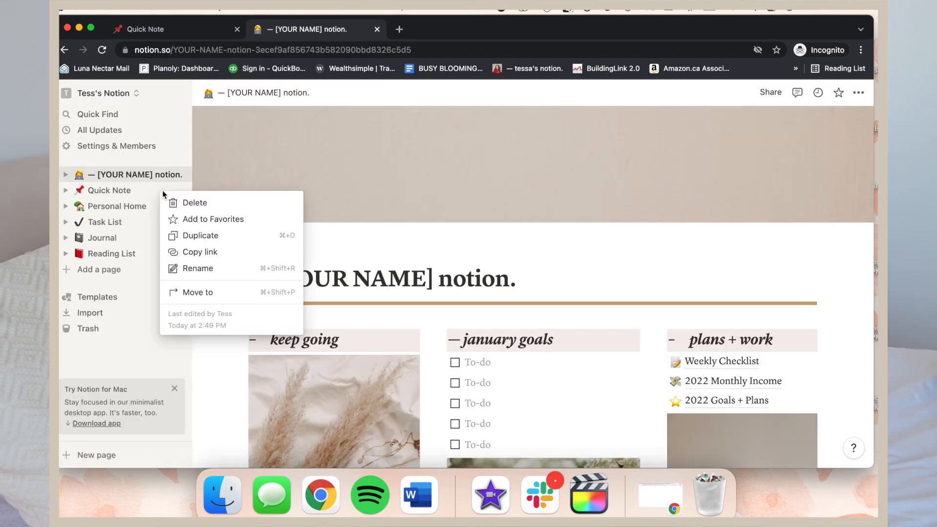
click(188, 203)
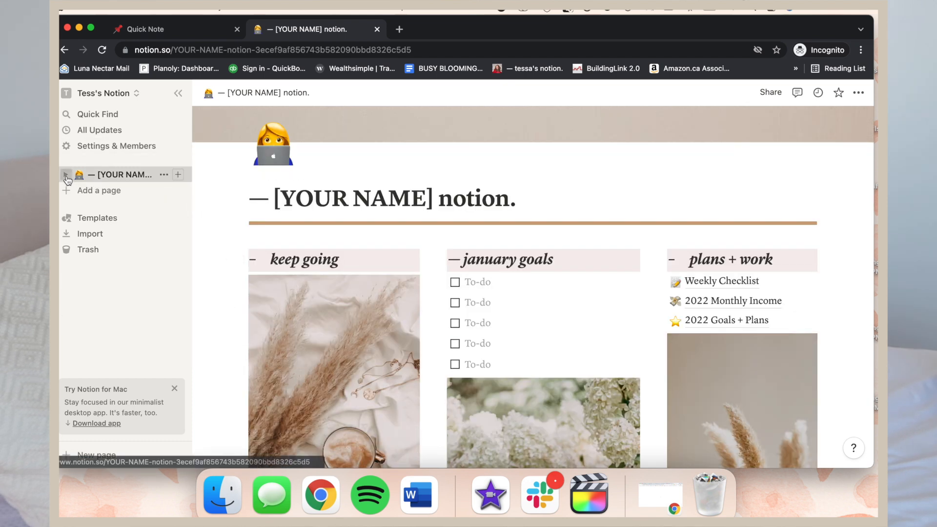
click(66, 176)
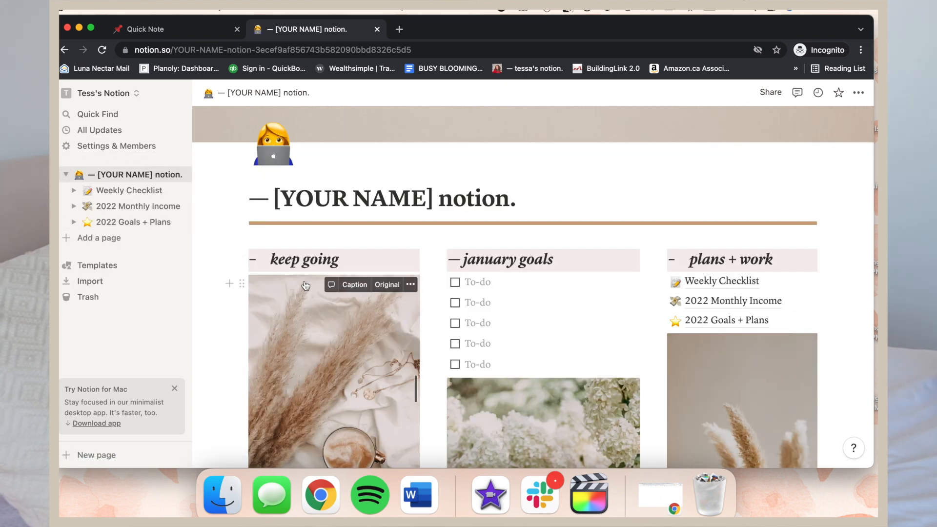
Step: Look over the duplicated template's cover, sections and subpages, leaving the sidebar hidden
click(183, 93)
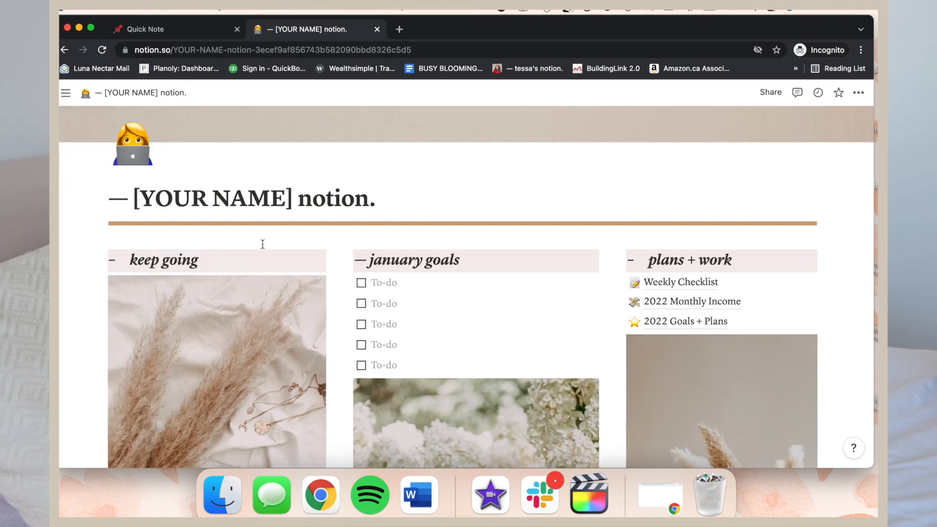
scroll(262, 244, up, 3)
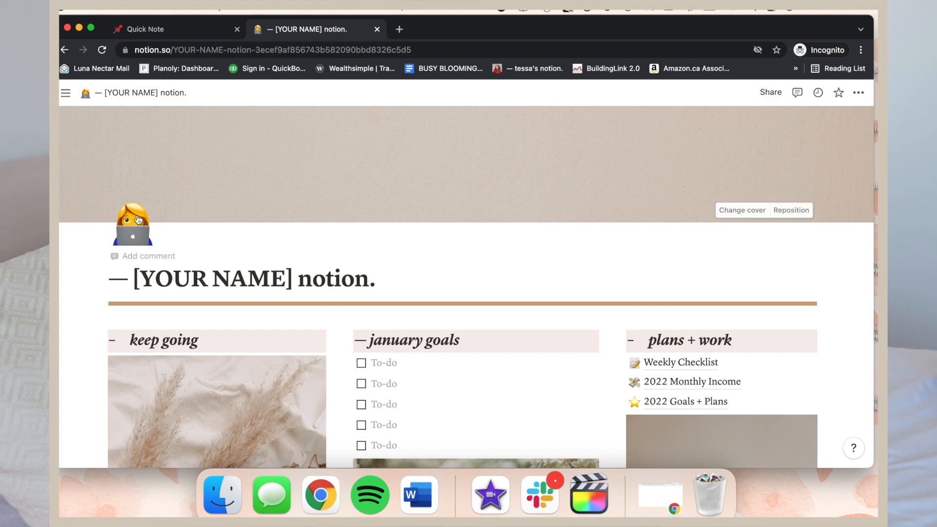
scroll(198, 343, down, 4)
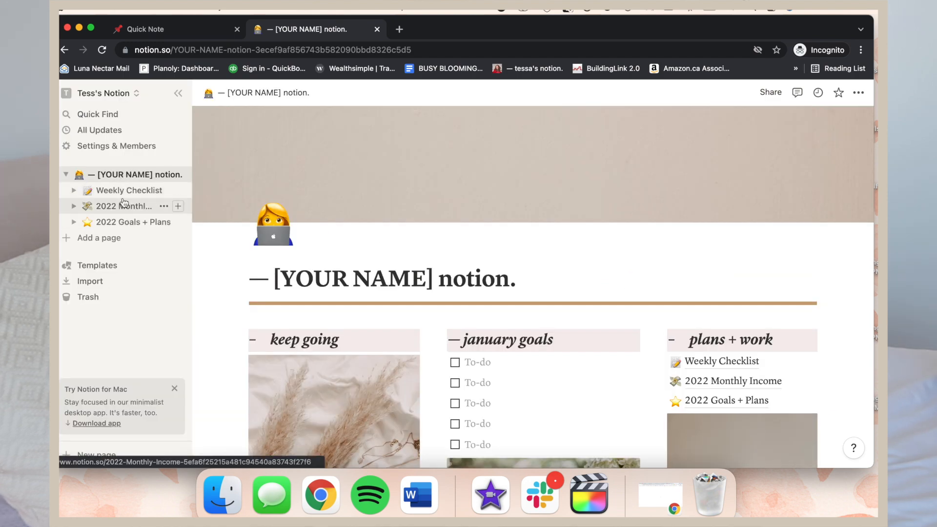
click(186, 93)
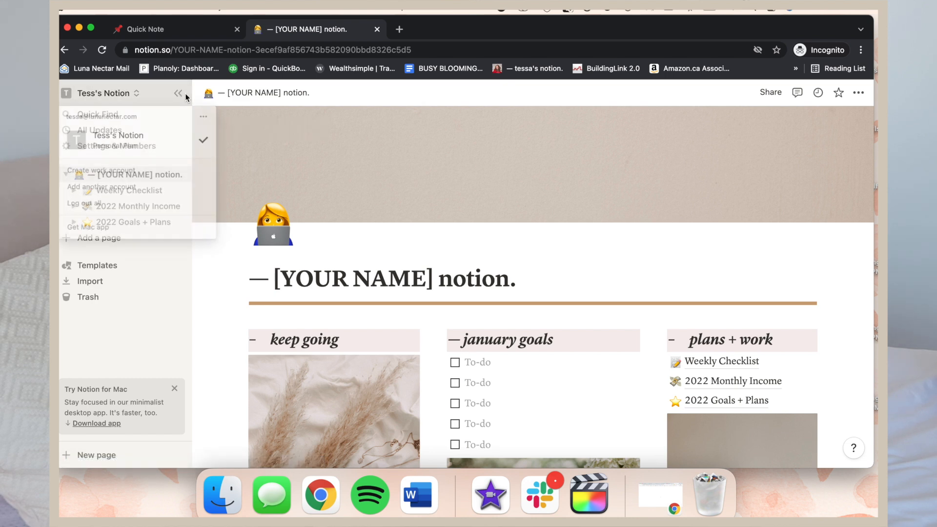
click(179, 96)
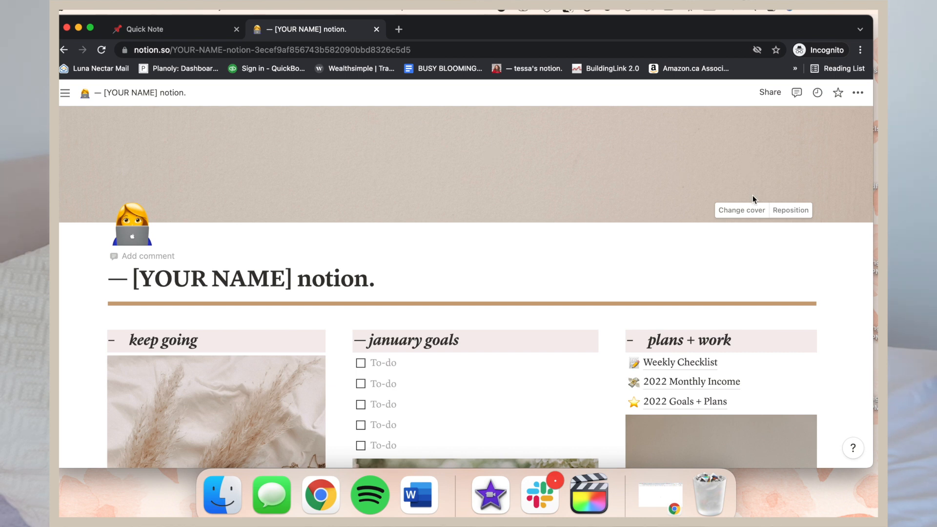
Step: Open busyblooming.ca in a new tab and go to its Templates resources page
click(399, 29)
text(busyblooming.ca)
key(Return)
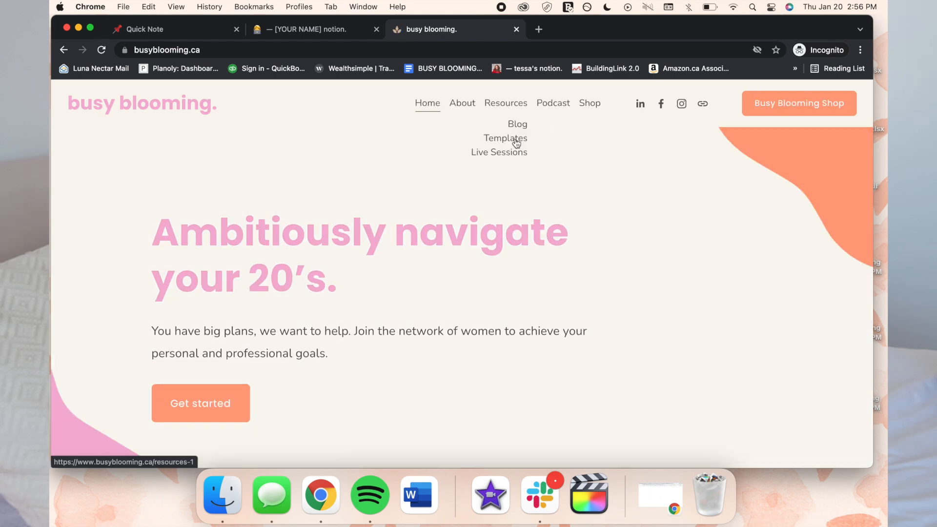
click(517, 147)
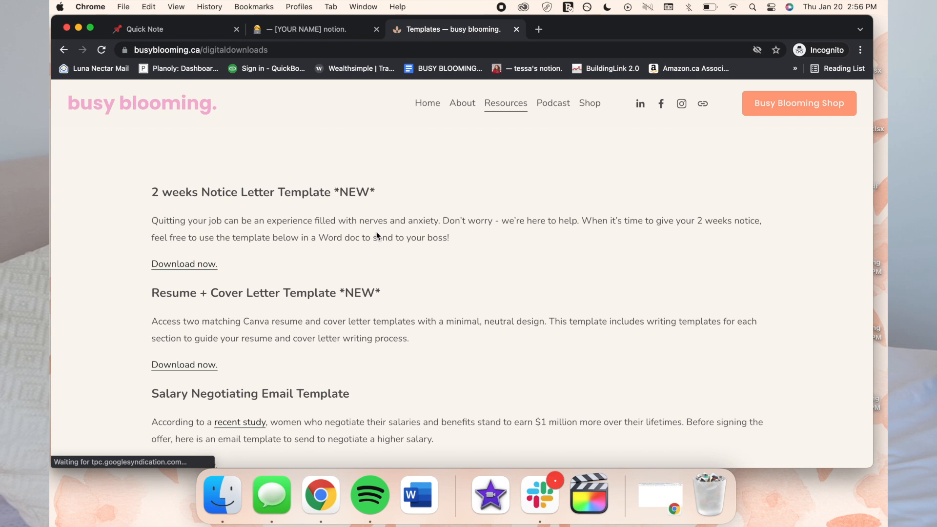
Step: Find the Notion Banner Templates entry on the templates page and open its download link
scroll(453, 192, down, 4)
scroll(415, 215, up, 2)
scroll(377, 234, down, 5)
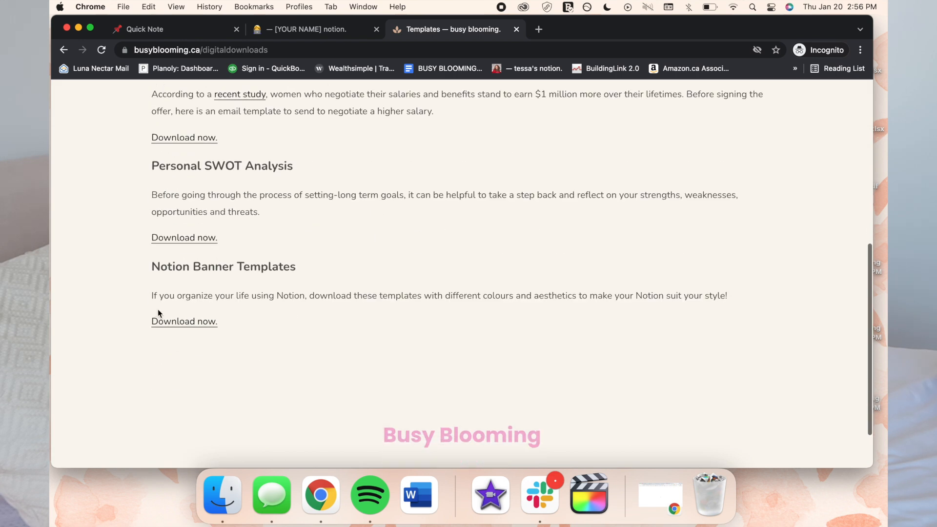
click(167, 325)
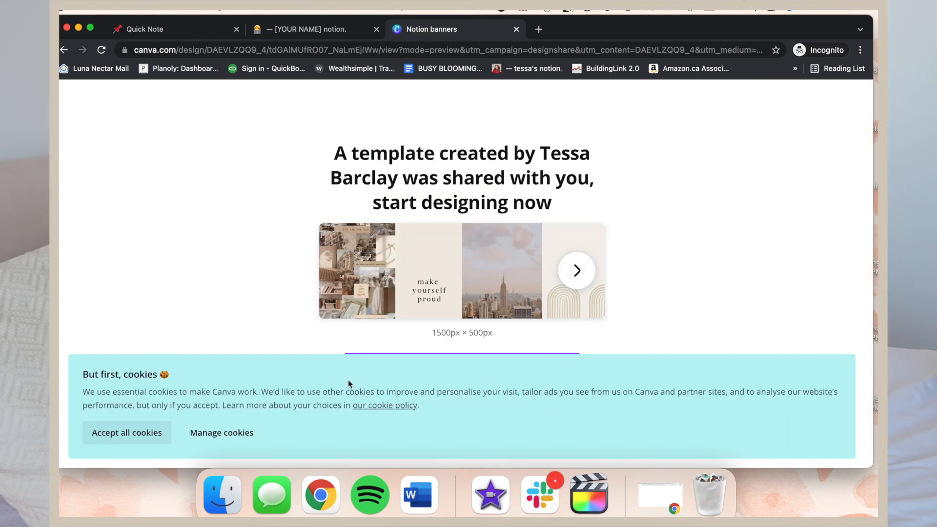
Step: Accept all cookies on Canva and open the shared Notion banners template for editing
click(139, 431)
click(486, 366)
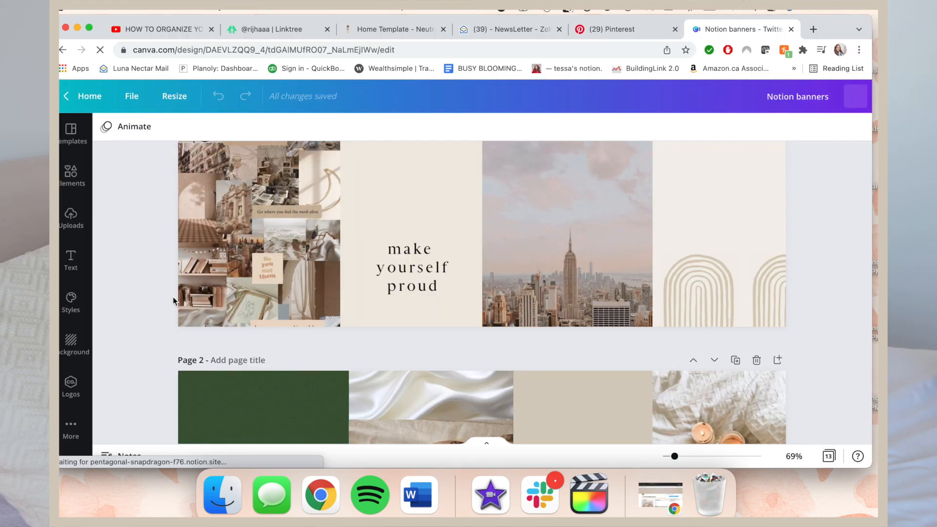
Step: Download pages 2, 8, 9, 11 and 13 of the Notion banners design as PNG images at size 1
scroll(172, 296, down, 10)
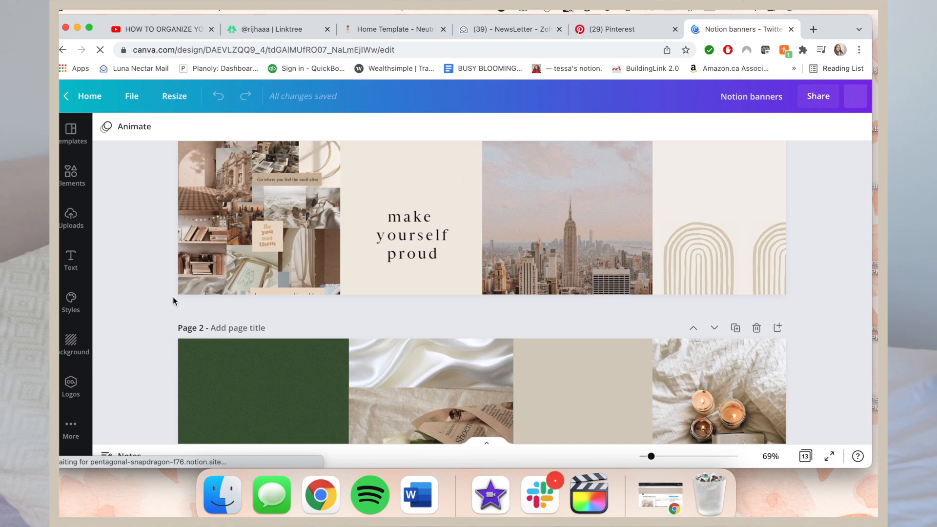
scroll(173, 296, down, 10)
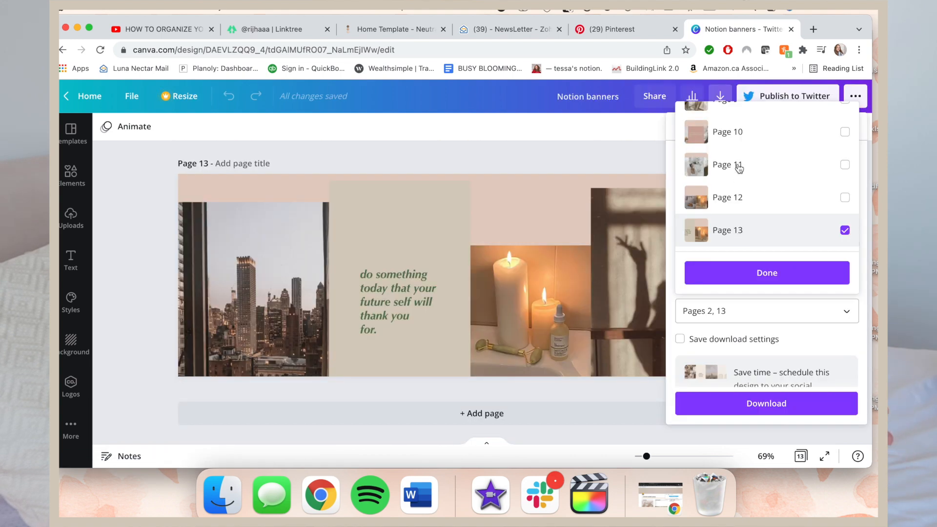
click(741, 169)
scroll(732, 168, up, 4)
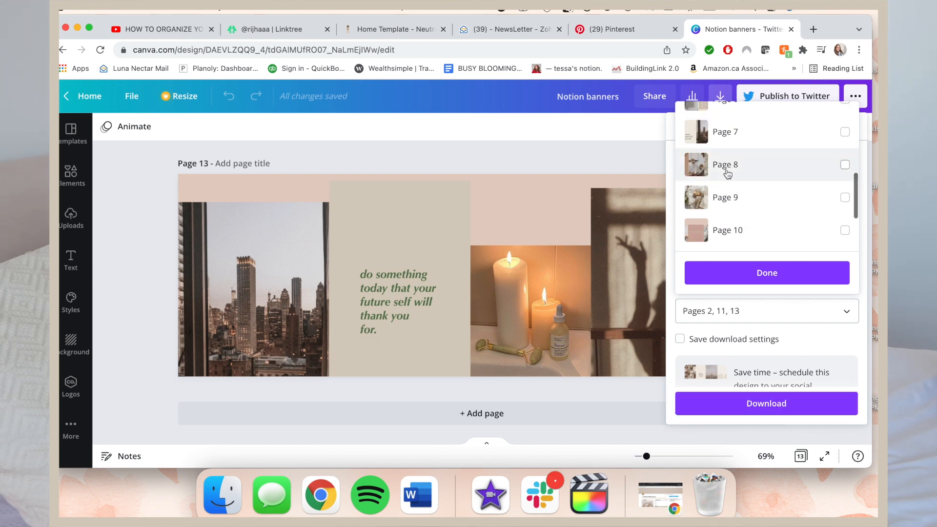
click(721, 200)
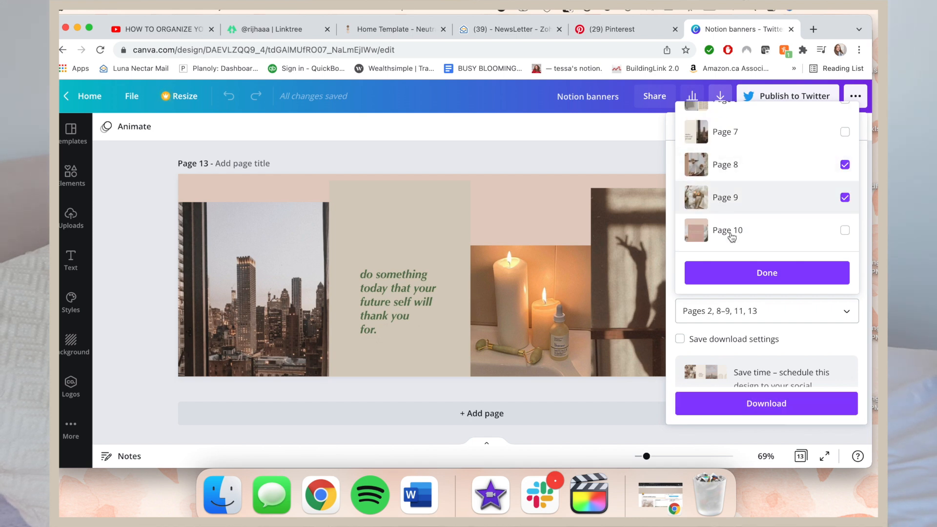
click(732, 275)
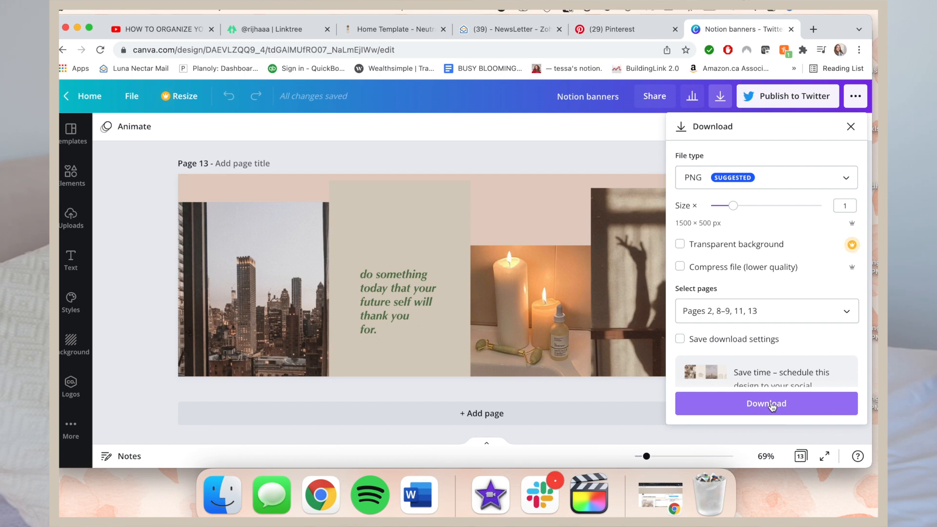
click(767, 403)
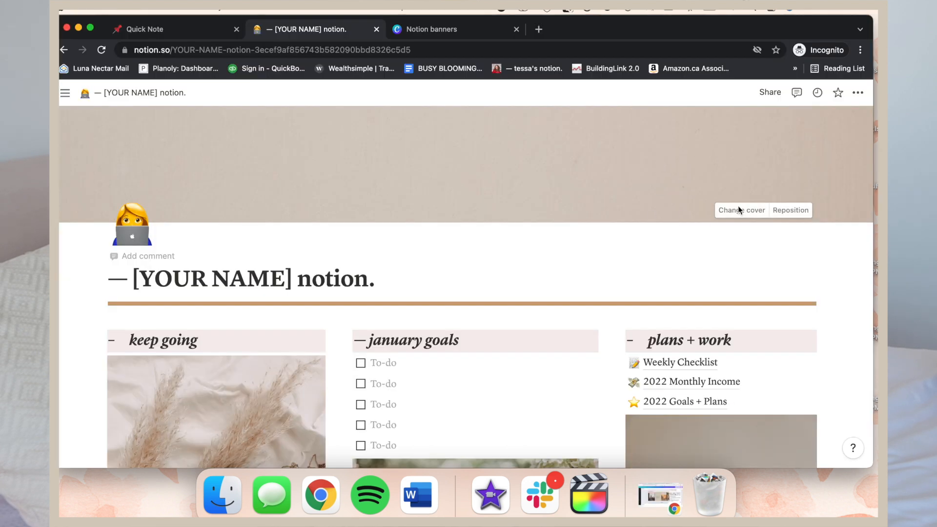
Step: In the Notion home page, replace the cover by uploading 13.png from the downloaded Notion banners folder
click(743, 211)
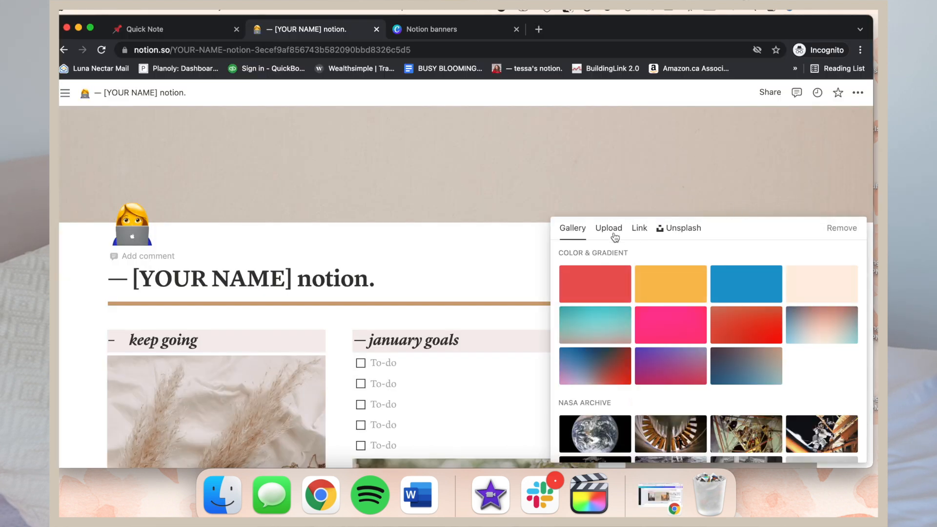
click(608, 232)
click(678, 269)
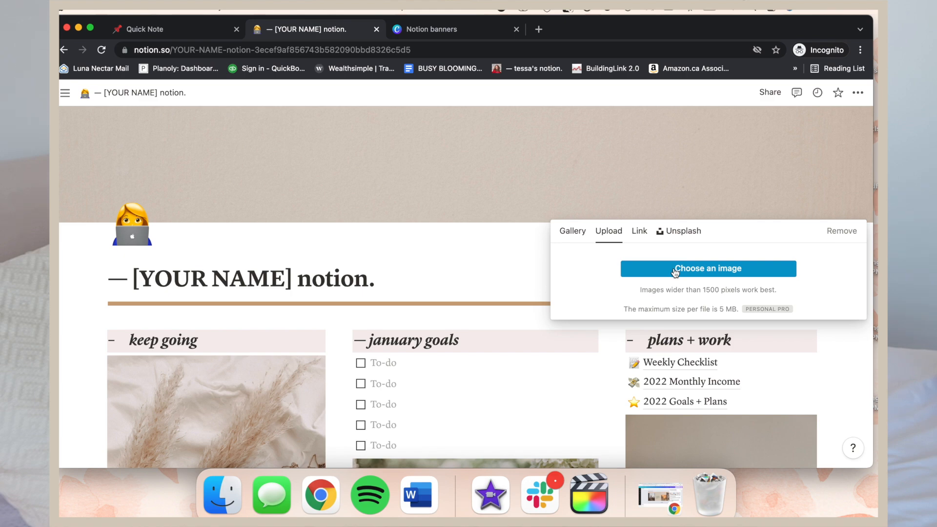
click(459, 225)
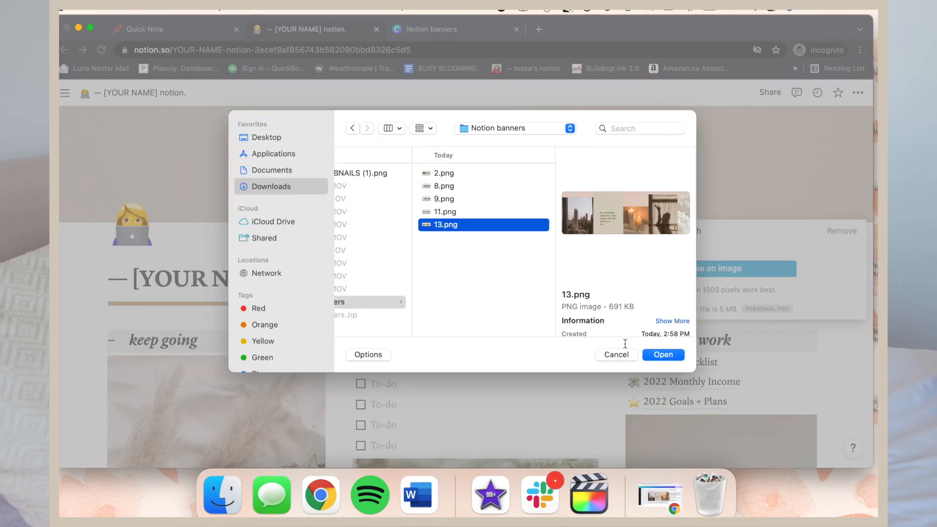
click(664, 355)
Step: Reposition the cover vertically so the whole quote and both candle flames are in frame, and save the position
click(795, 211)
drag(524, 162, 518, 121)
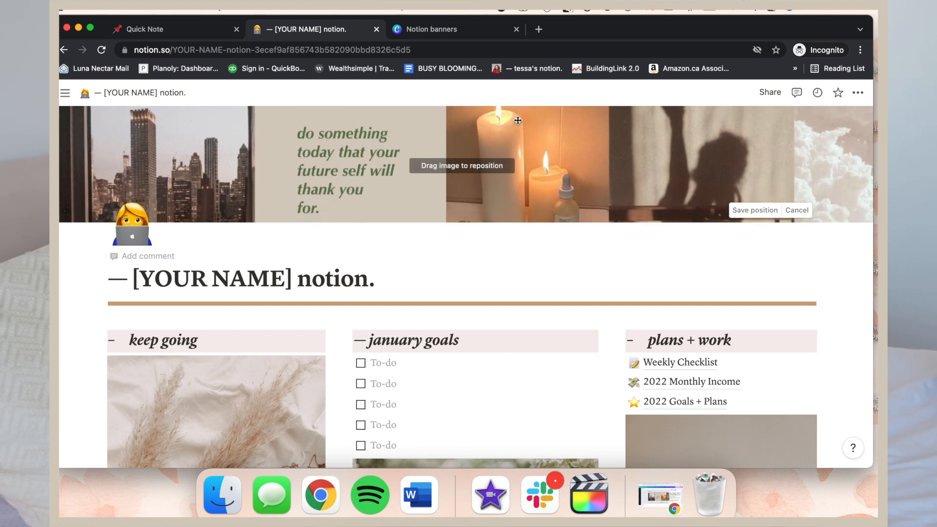
click(755, 210)
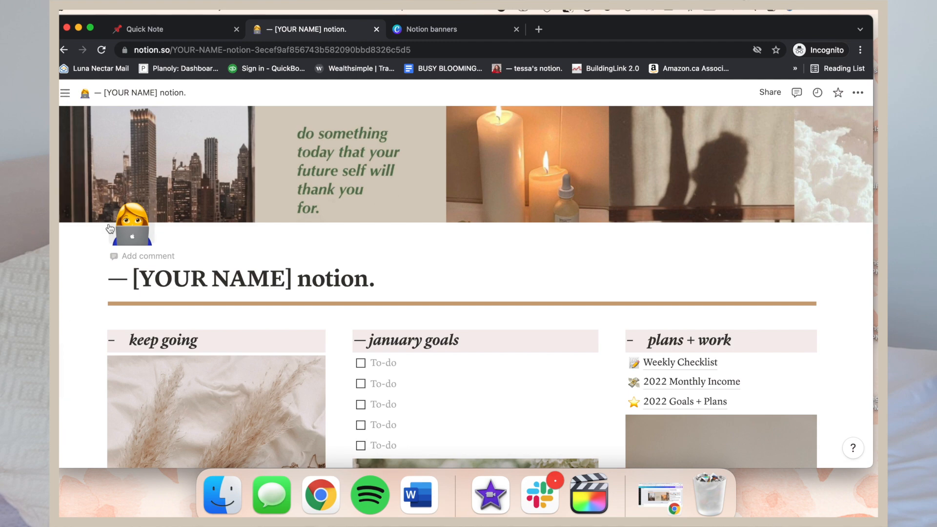
Step: Replace the page's emoji icon with the uploaded portrait image Screen Shot 2021-11-22 at 4.10.19 PM from the Desktop
click(146, 231)
scroll(187, 392, down, 10)
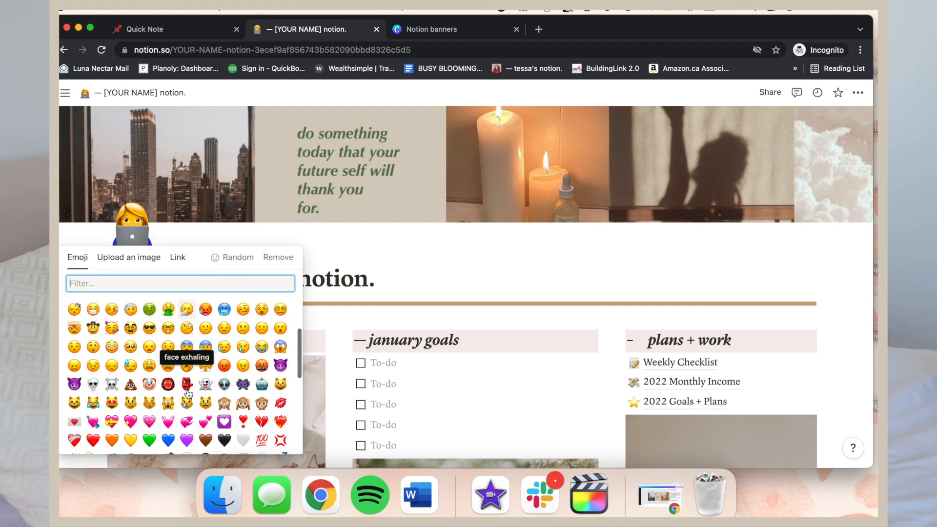
click(130, 258)
click(136, 295)
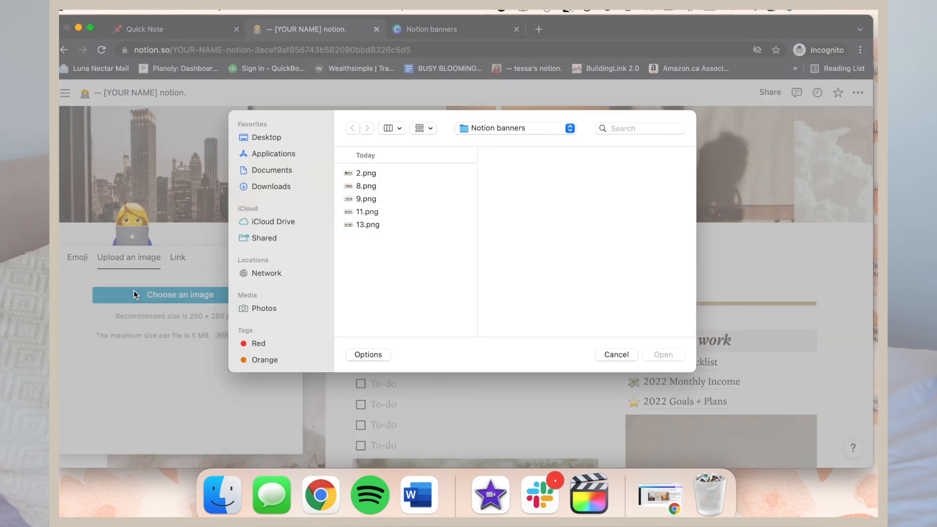
click(290, 143)
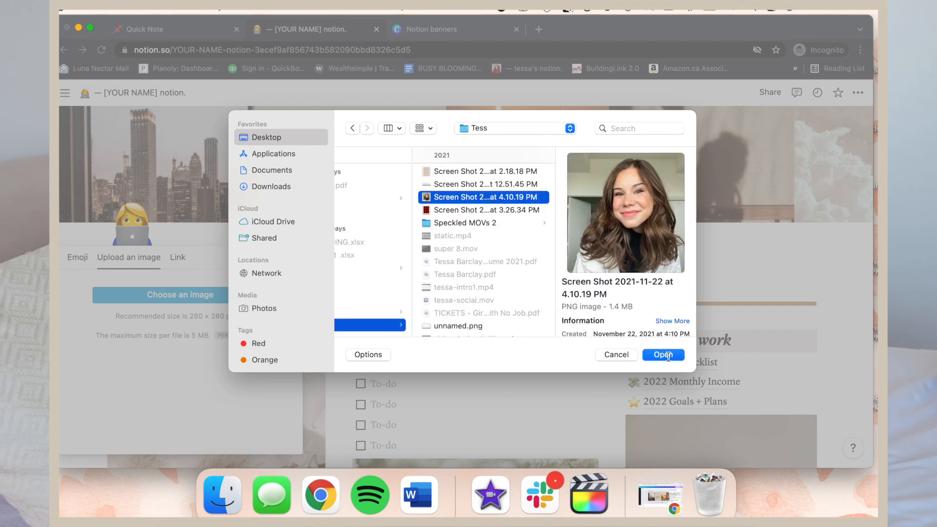
click(663, 355)
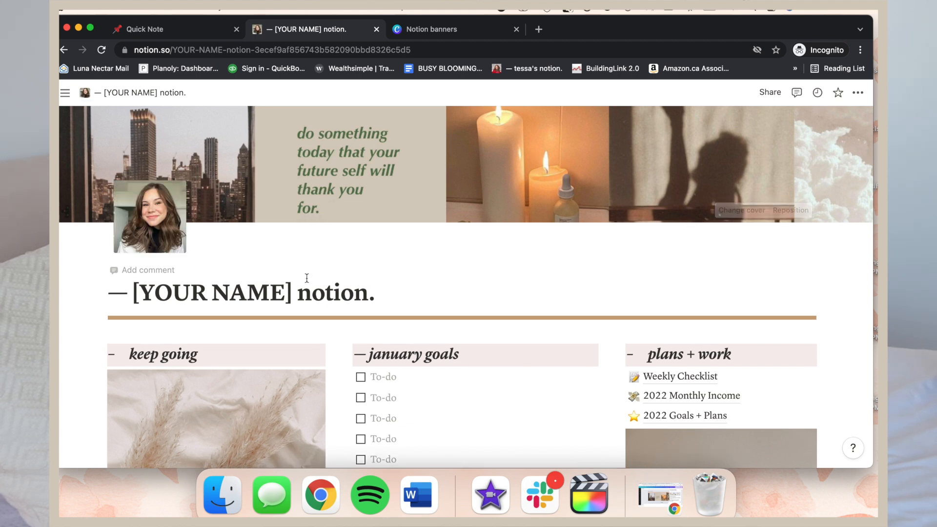
Step: Replace the [YOUR NAME] placeholder in the page title with the owner's first name in possessive form
scroll(306, 278, down, 3)
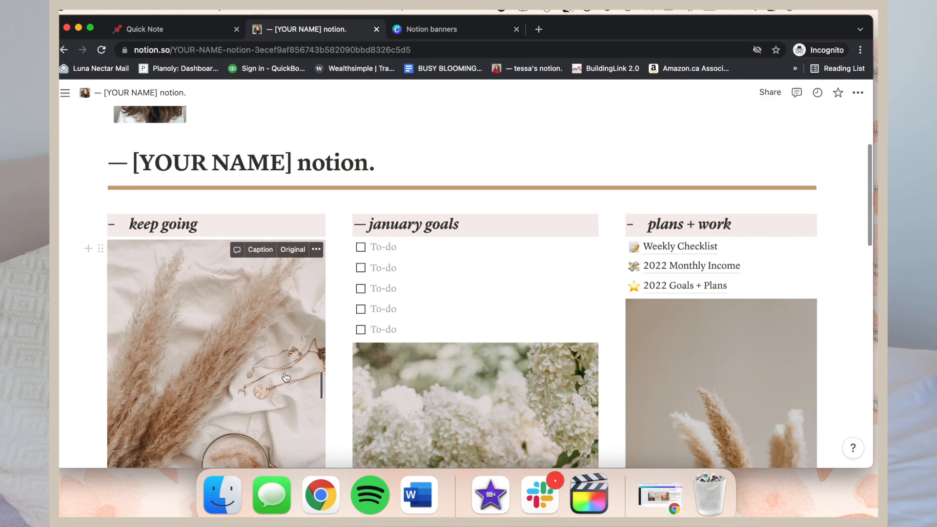
scroll(346, 344, down, 3)
scroll(346, 343, up, 6)
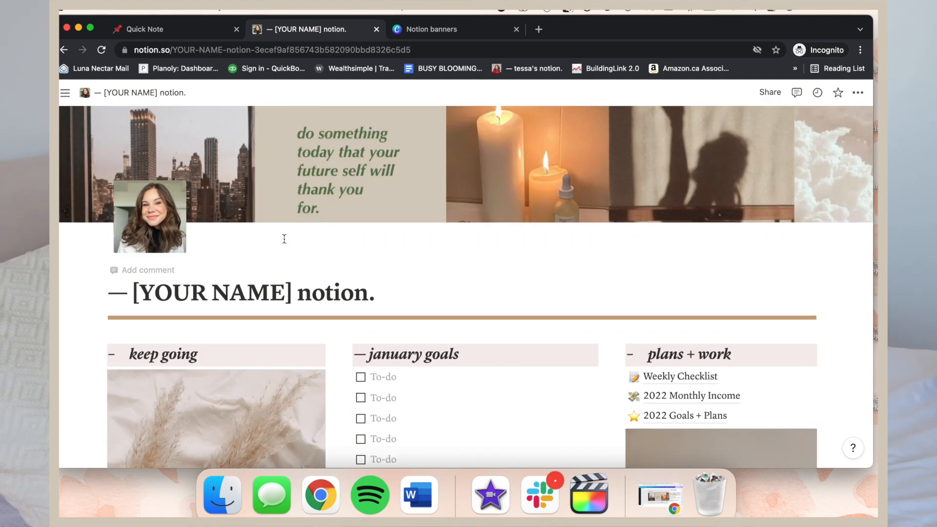
scroll(284, 239, down, 2)
scroll(285, 237, up, 2)
drag(295, 289, 161, 288)
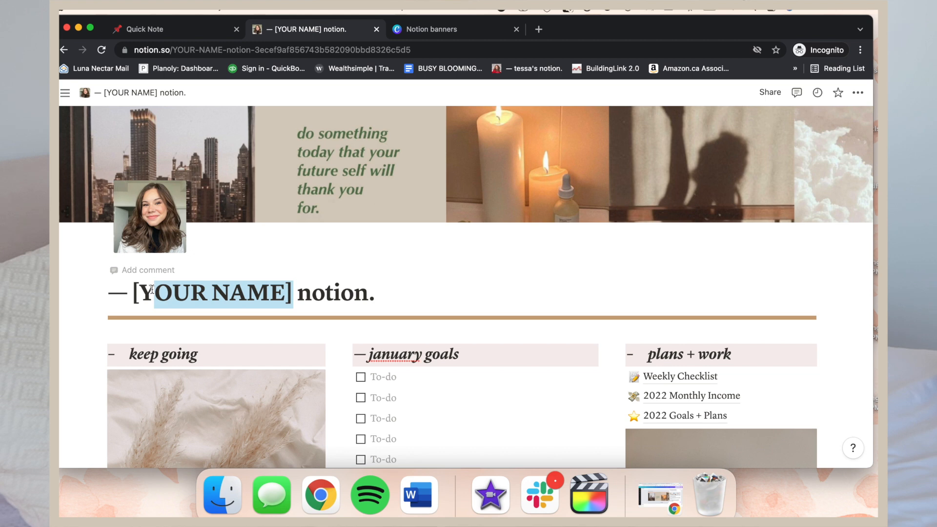
text(YT)
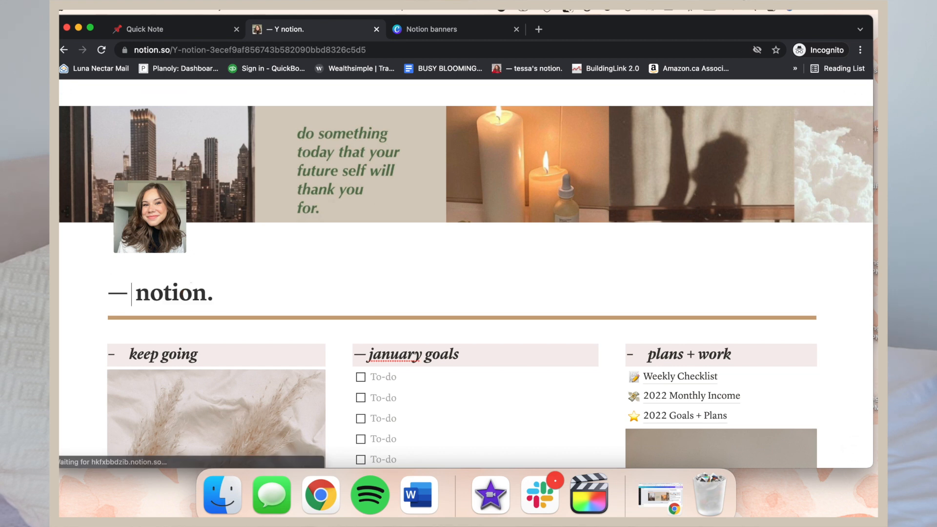
key(BackSpace)
key(BackSpace)
text(Tessa's)
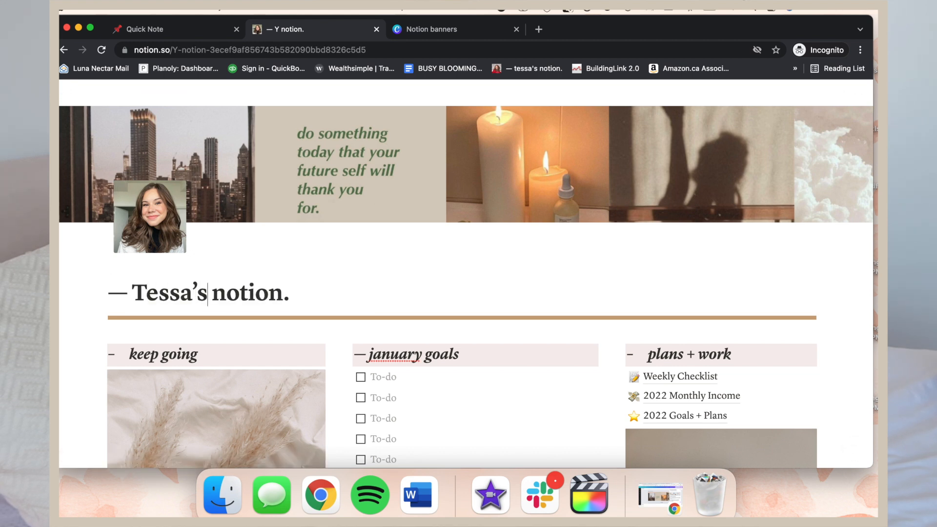
Step: Look over the page's three columns, examining the keep going heading, the to-do lists, the images and the 2022 resolutions and daily habits sections
scroll(465, 287, down, 4)
scroll(466, 287, down, 3)
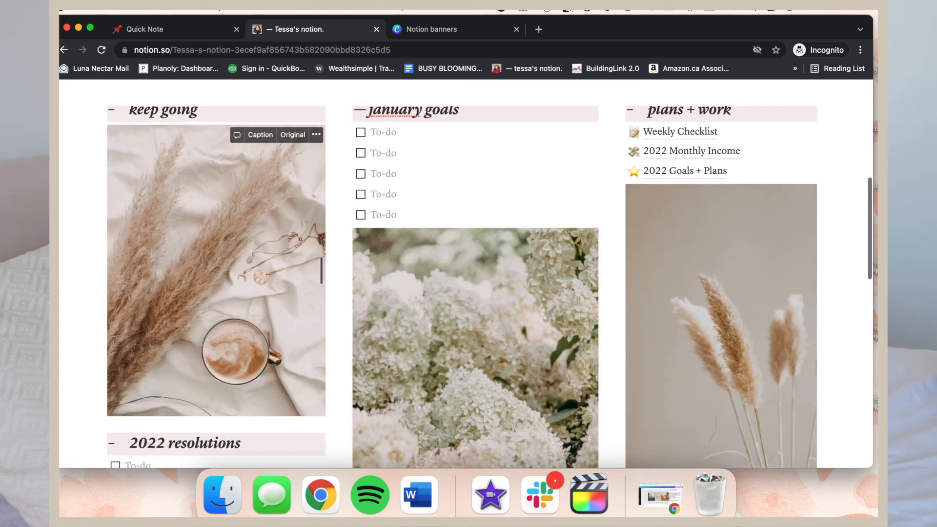
scroll(141, 234, up, 3)
scroll(141, 234, down, 3)
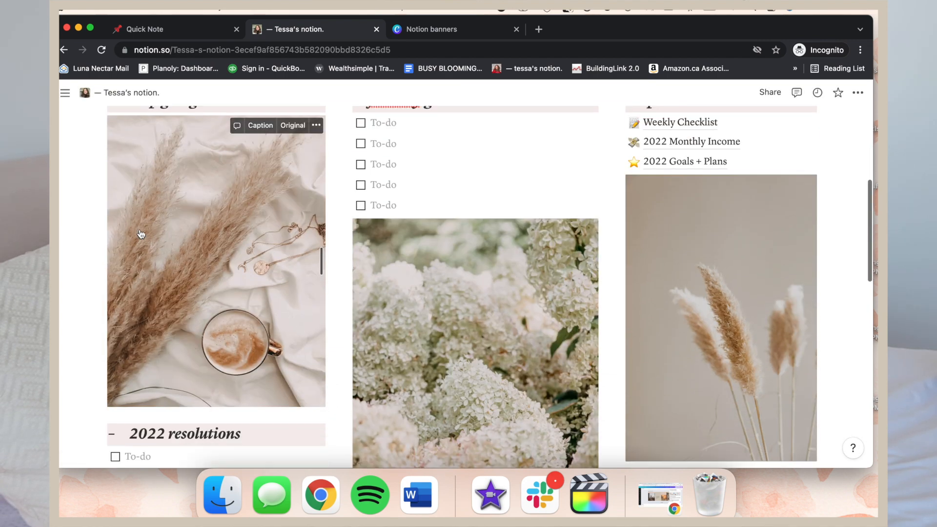
scroll(141, 234, down, 3)
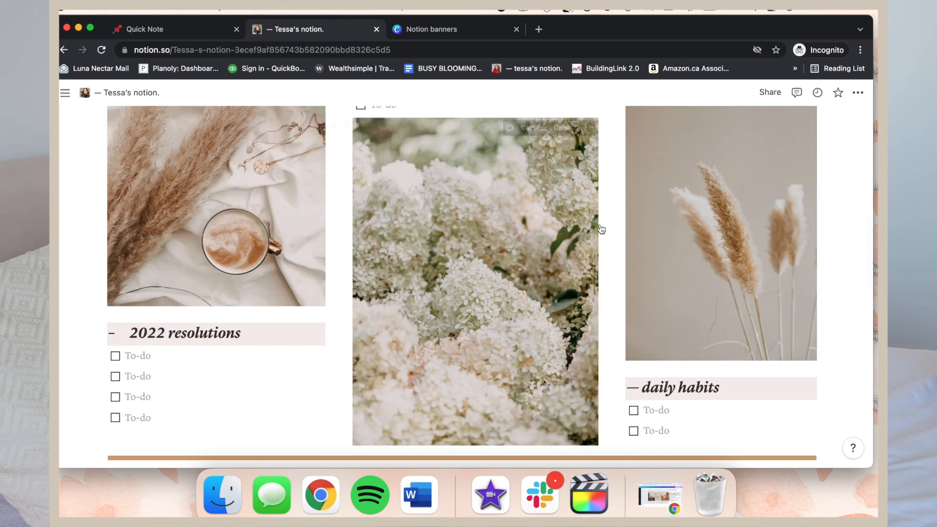
scroll(316, 142, up, 3)
scroll(316, 142, up, 3)
drag(130, 200, 197, 199)
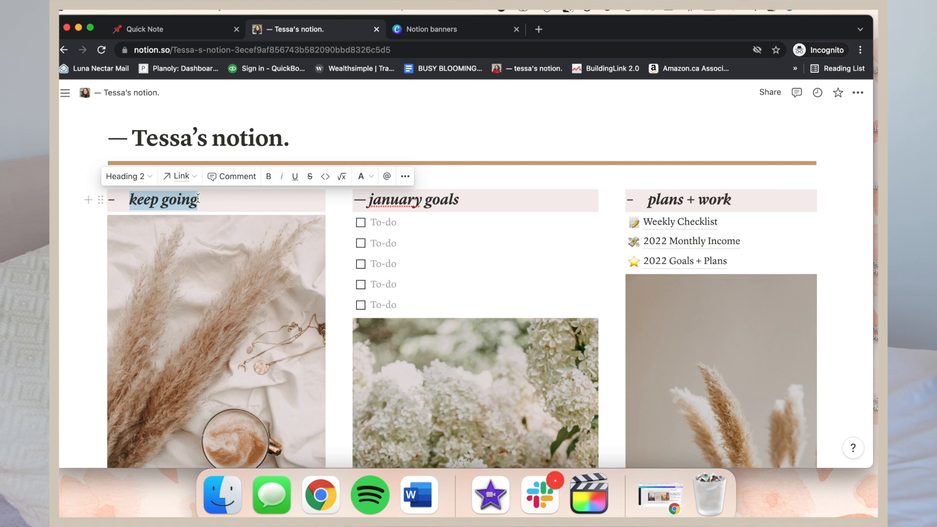
drag(198, 198, 128, 201)
click(246, 196)
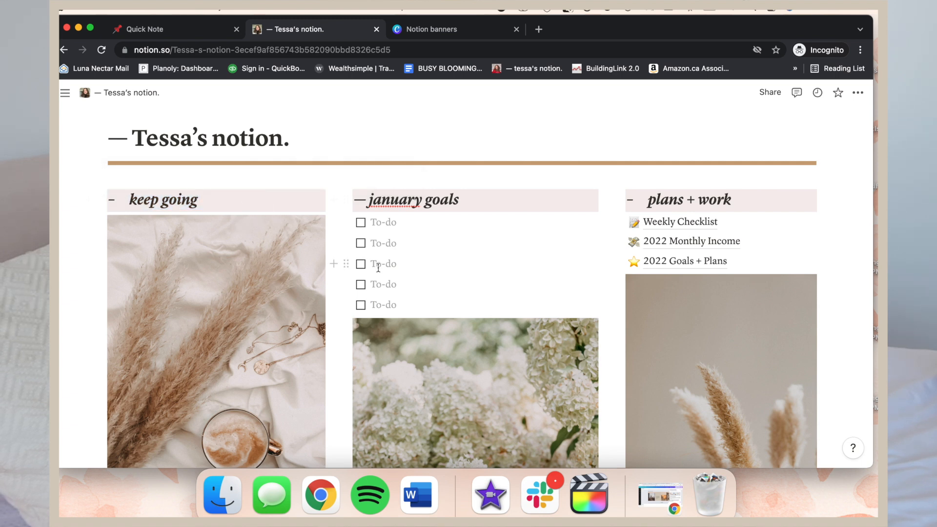
scroll(299, 253, down, 3)
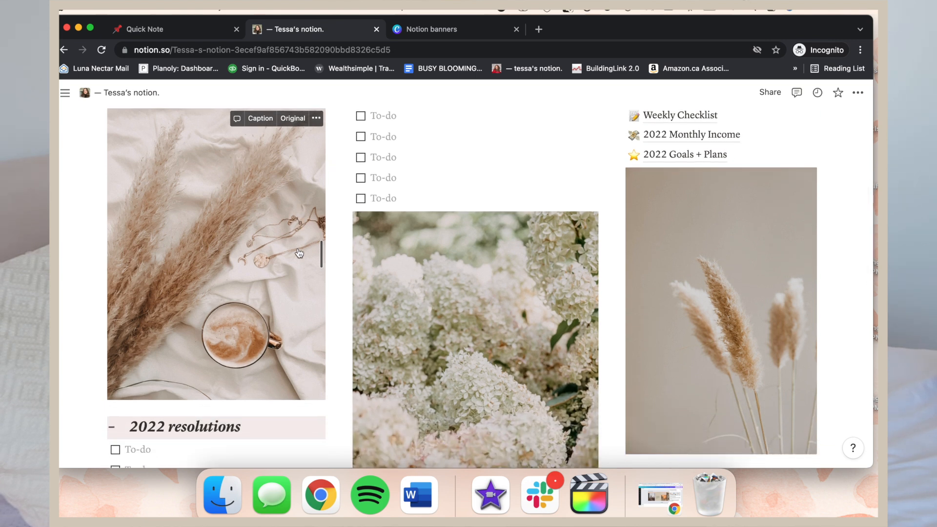
scroll(299, 253, up, 3)
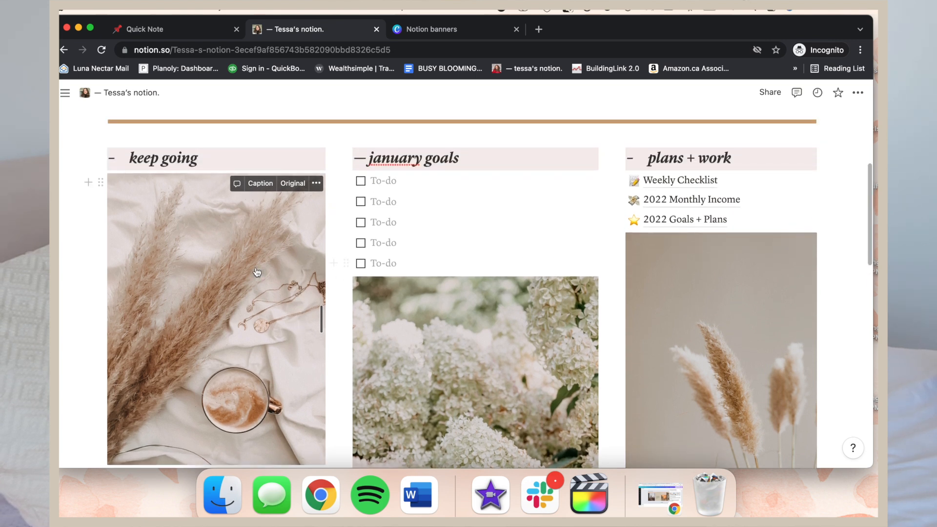
scroll(258, 272, down, 2)
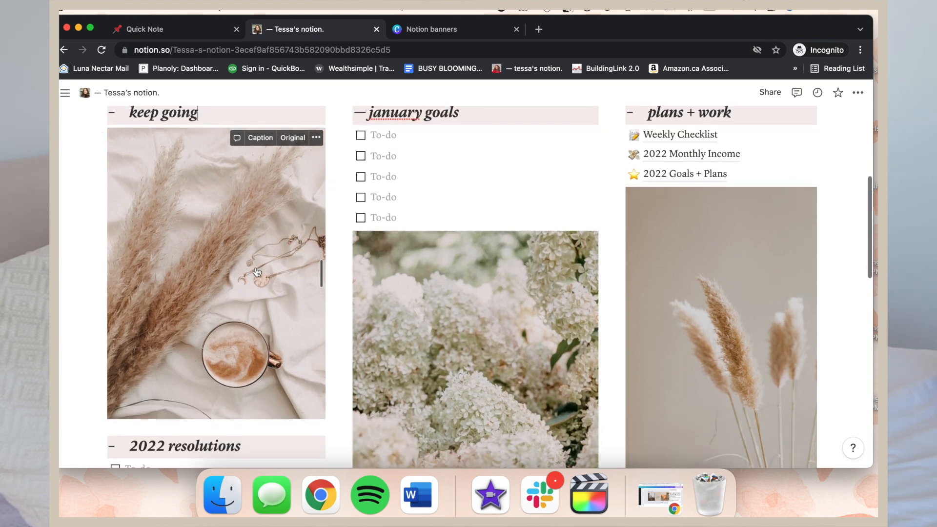
Step: Go to the creator's Pinterest profile in the Canva tab and open the 2022 vibe board
click(452, 29)
click(443, 57)
text(pinterest)
click(237, 216)
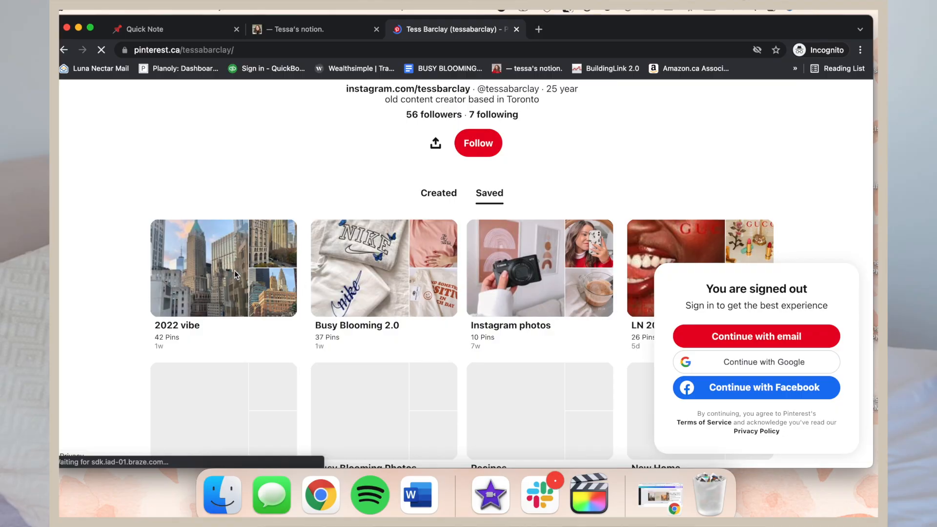
click(223, 268)
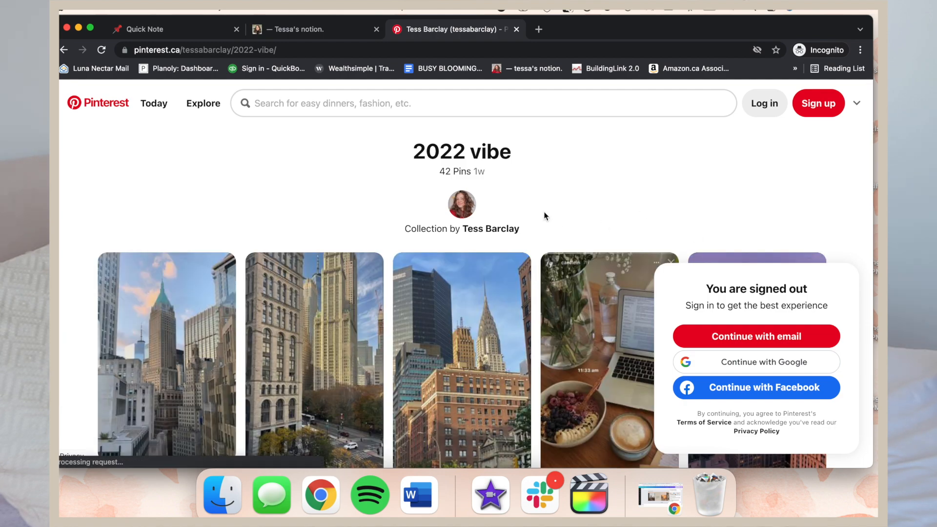
Step: Browse the pins of the 2022 vibe board for images that suit the Notion page
scroll(271, 167, down, 7)
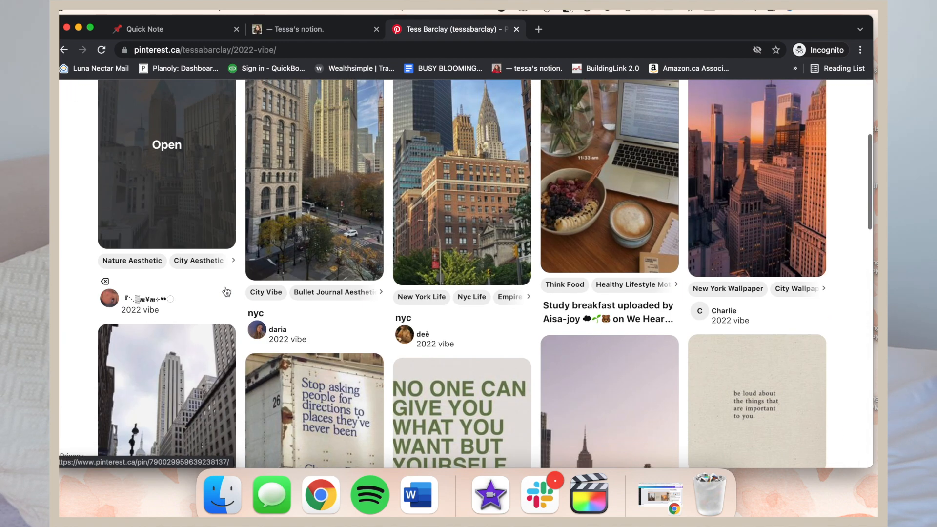
scroll(226, 291, down, 10)
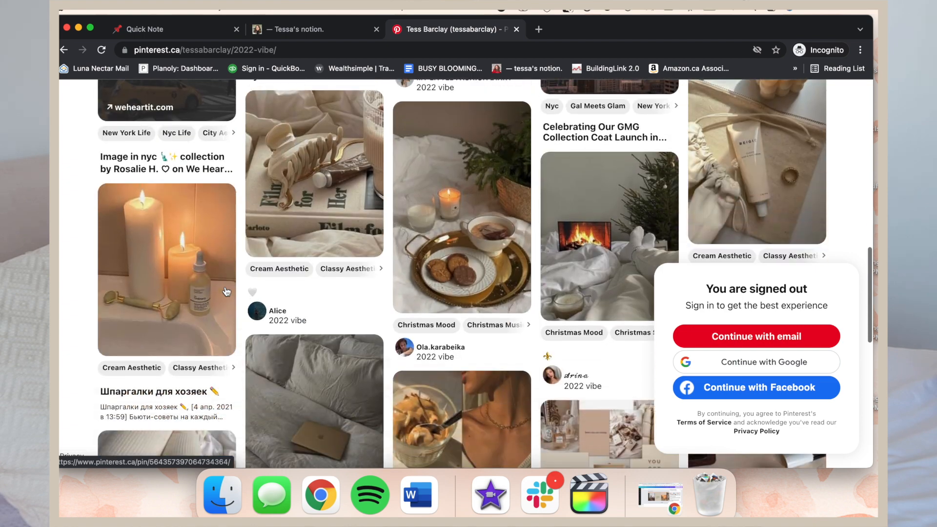
scroll(226, 291, down, 3)
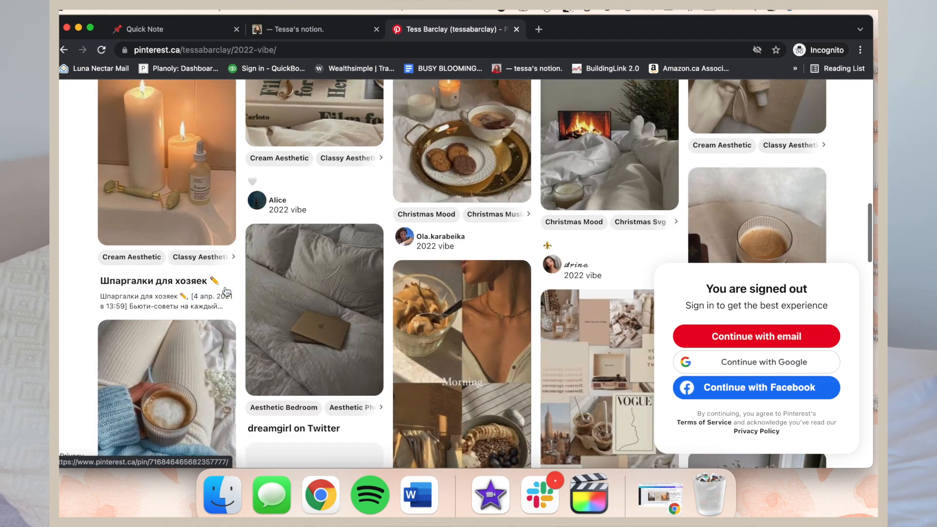
scroll(226, 291, down, 15)
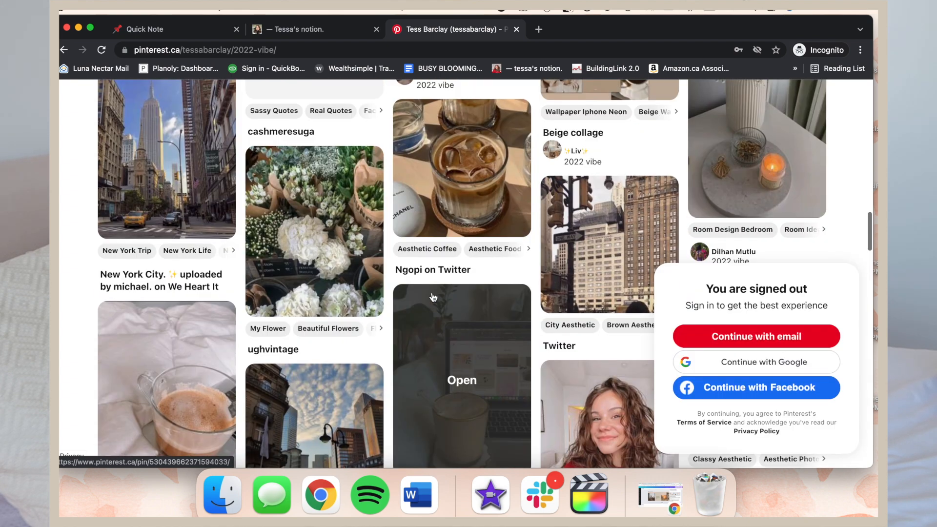
scroll(460, 376, up, 1)
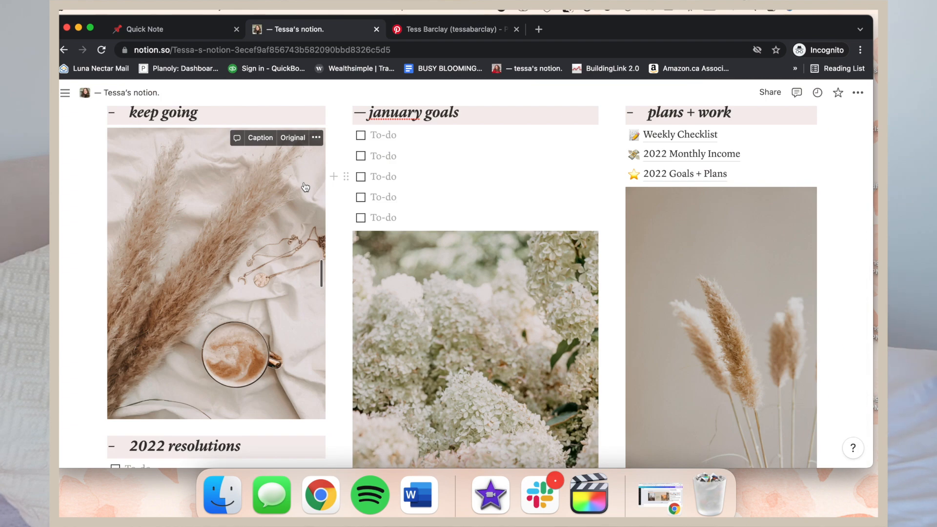
Step: Replace the image under keep going with the desktop file Screen Shot 2022-01-20 at 3.02.32 PM
click(318, 138)
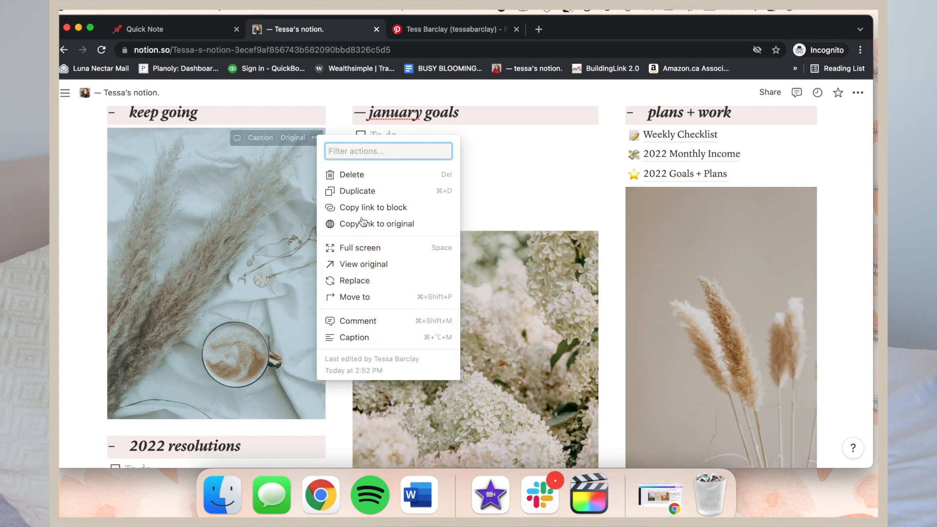
click(350, 282)
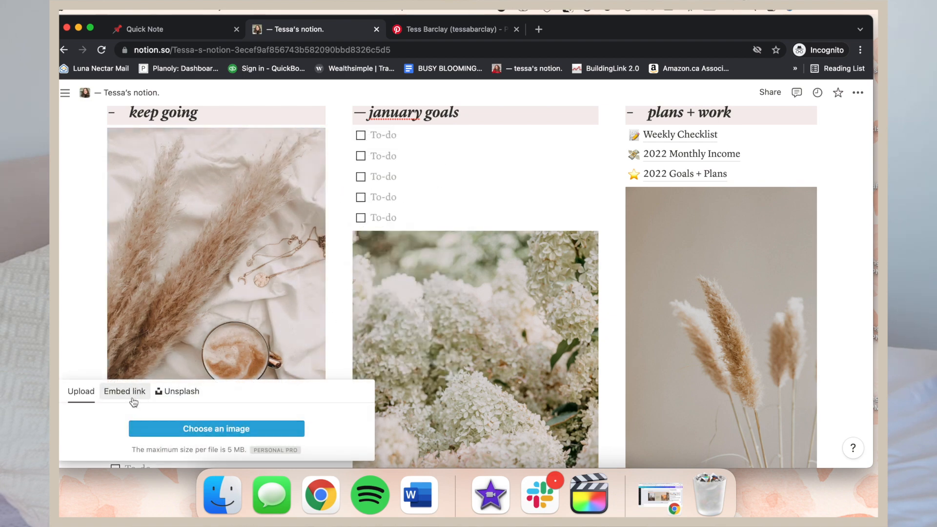
click(168, 433)
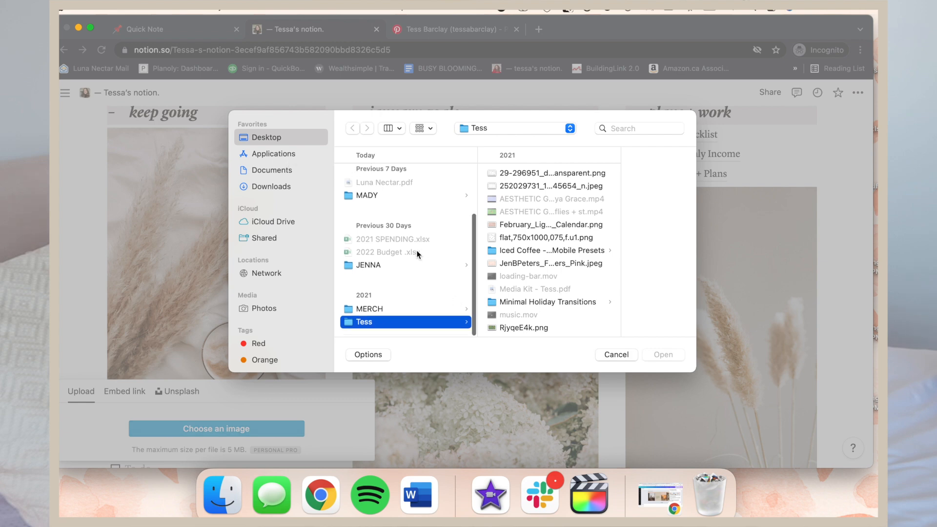
click(376, 239)
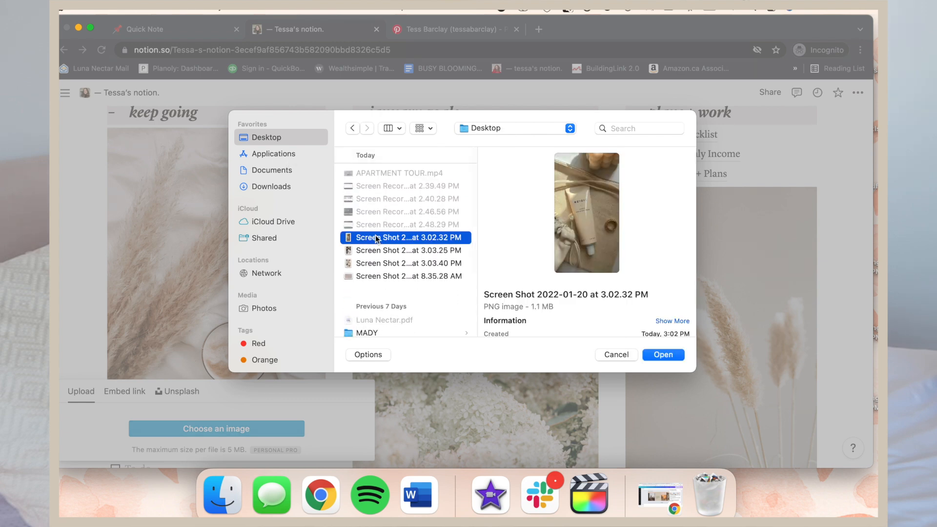
click(657, 354)
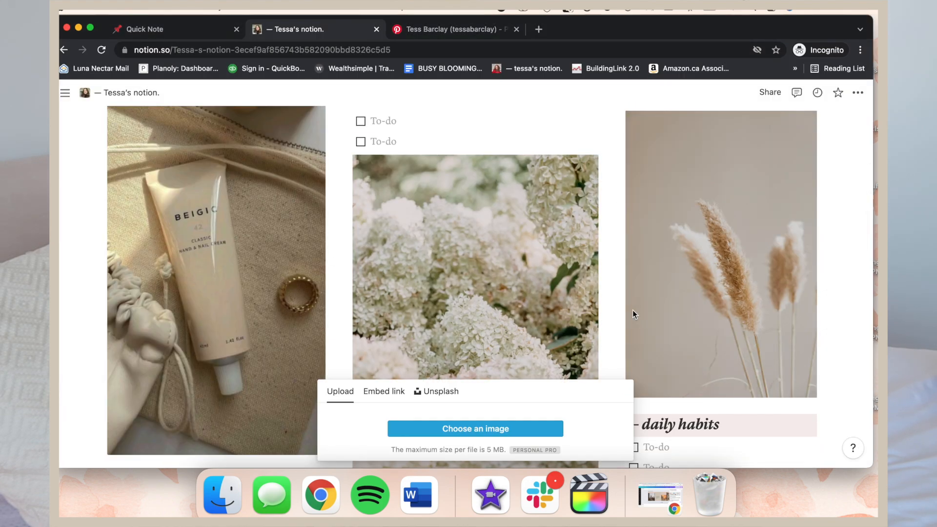
Step: Replace the january goals image with the beige collage screenshot and the plans + work image with the laptop and coffee photo
click(475, 428)
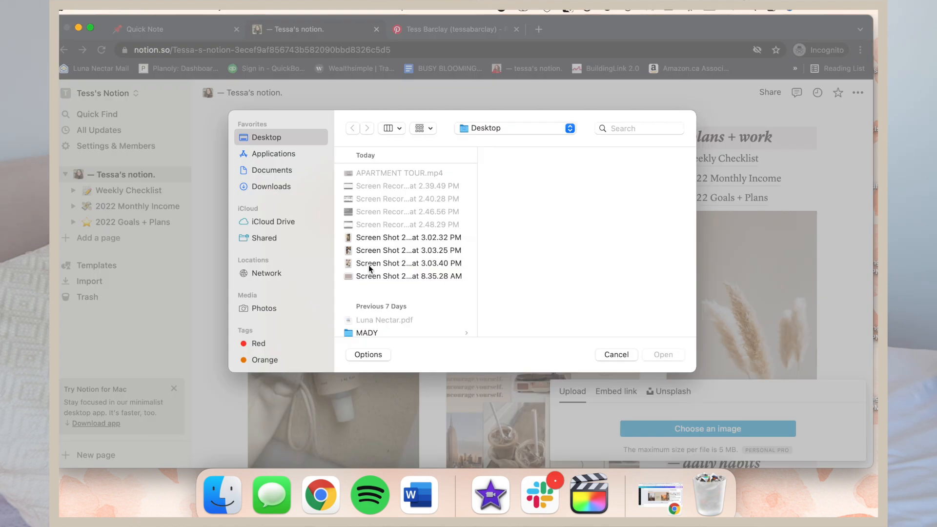
double_click(368, 265)
scroll(837, 156, down, 3)
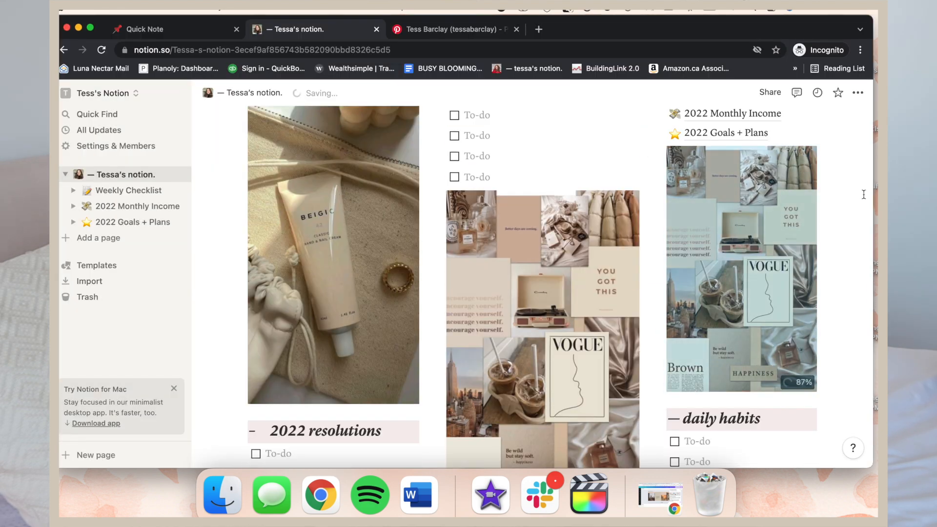
click(806, 155)
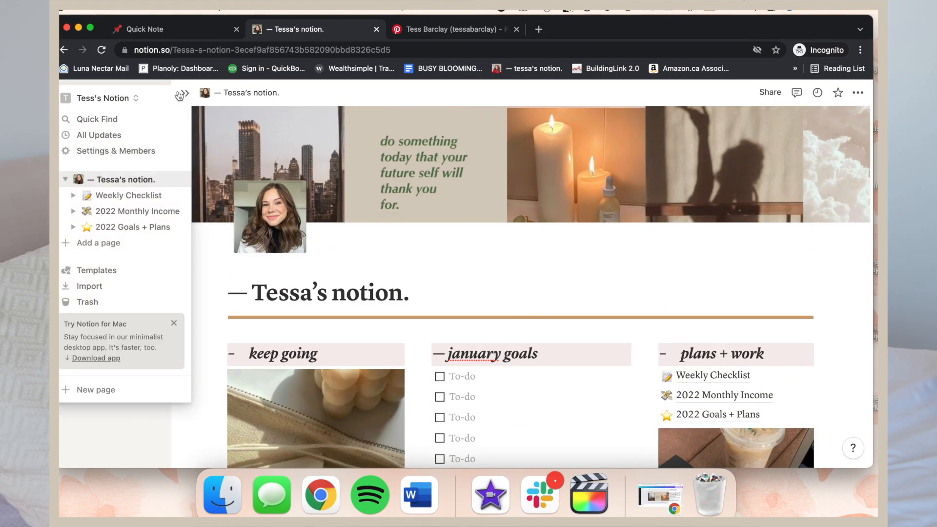
Step: Zoom the page out to 90% and look over the cover, the three new column images and the sections below them
scroll(238, 293, down, 6)
scroll(238, 293, up, 1)
click(316, 117)
click(239, 279)
scroll(239, 278, down, 2)
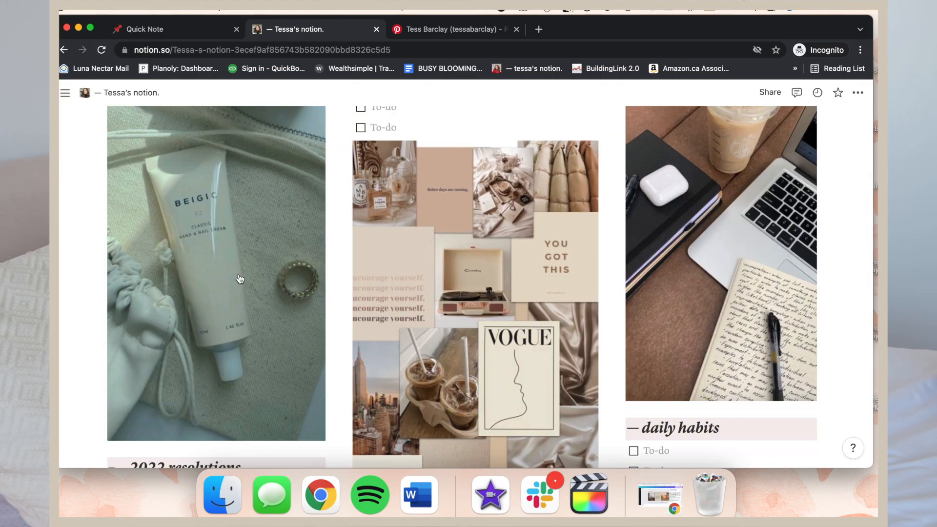
scroll(389, 285, up, 10)
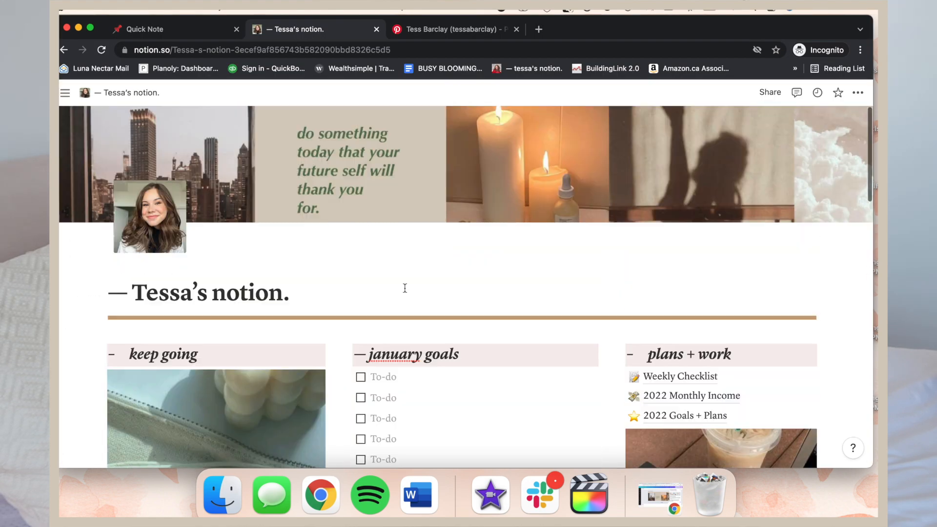
key(super+minus)
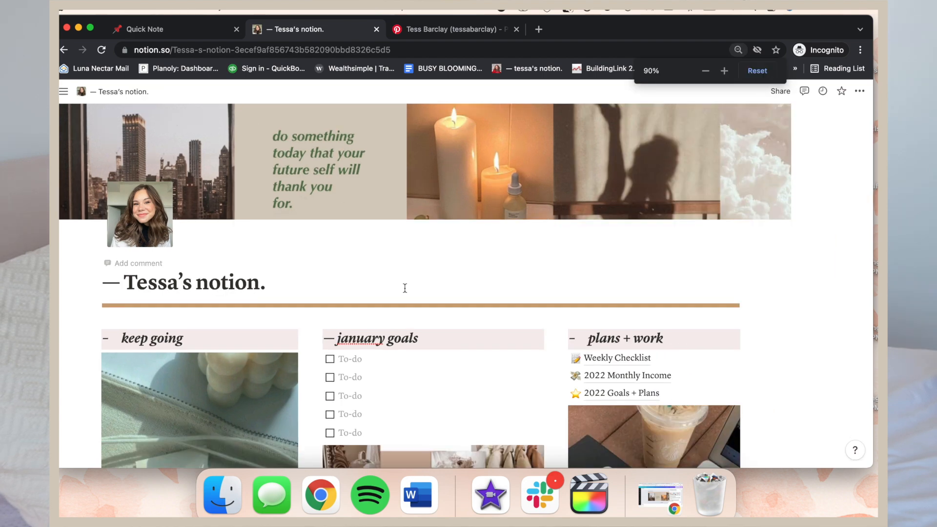
scroll(405, 288, down, 3)
scroll(404, 288, down, 8)
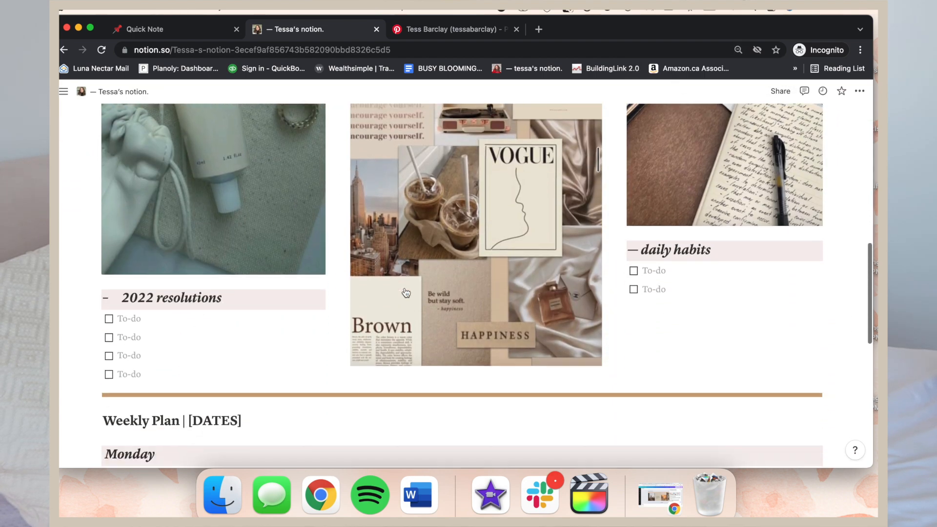
scroll(404, 290, up, 10)
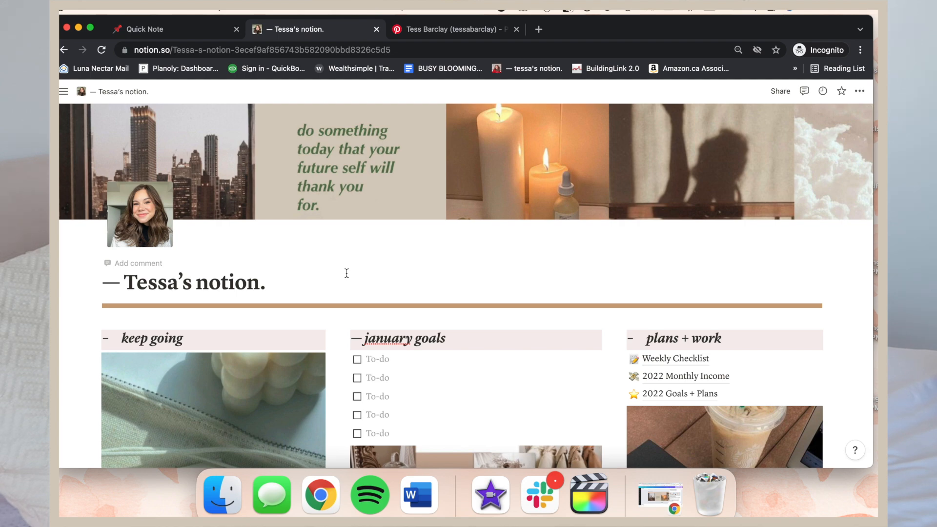
scroll(345, 271, down, 5)
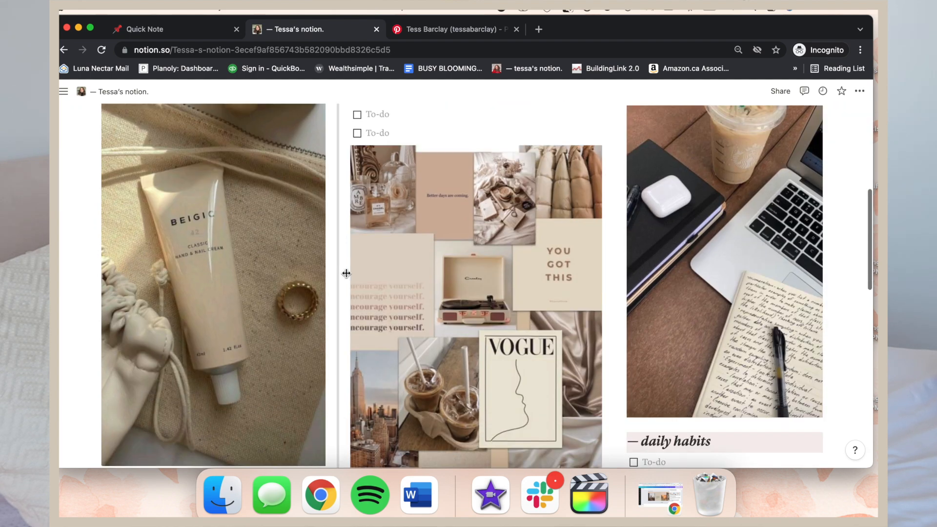
scroll(623, 221, down, 4)
scroll(672, 241, up, 10)
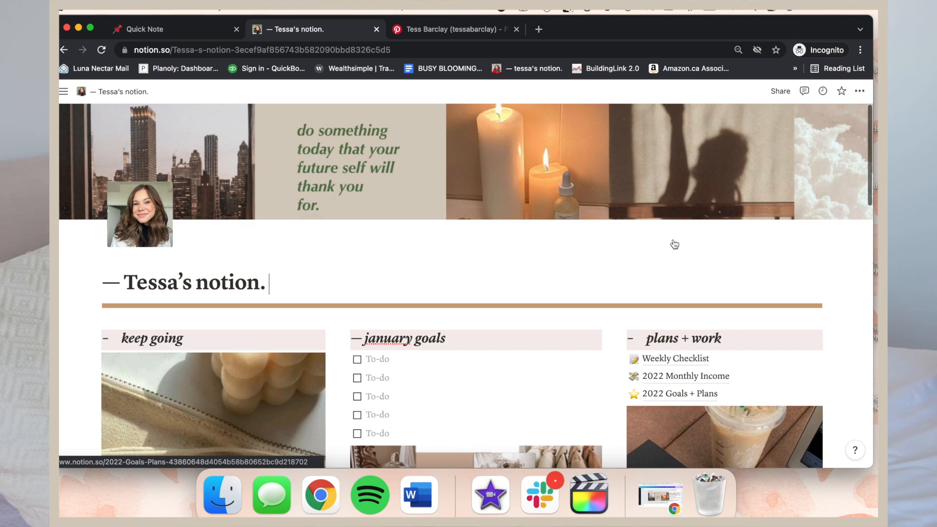
Step: Fill in the 2022 resolutions to-dos: Read 30 books, Hit 50k subscribers, Hit 10k instagram followers, Run a 10k race in Toronto
scroll(672, 236, down, 10)
drag(122, 272, 228, 268)
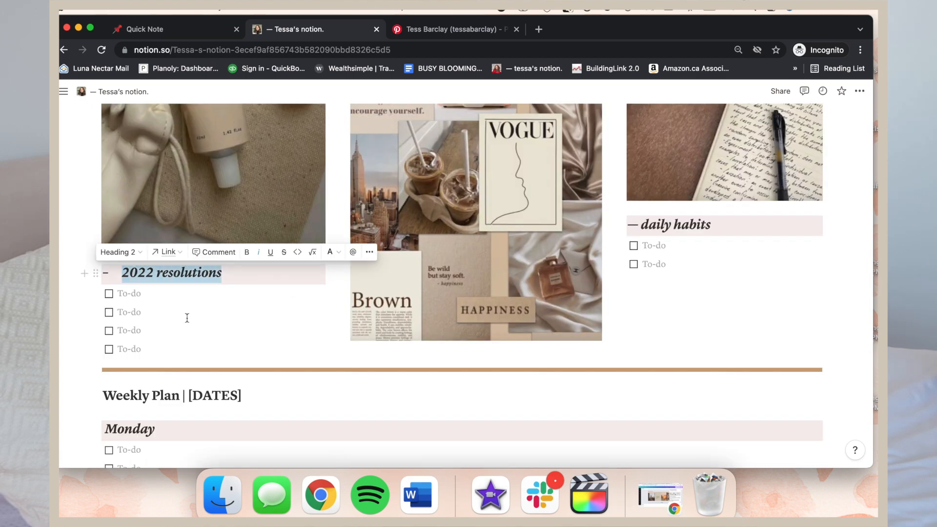
click(129, 293)
text(Read 30 books)
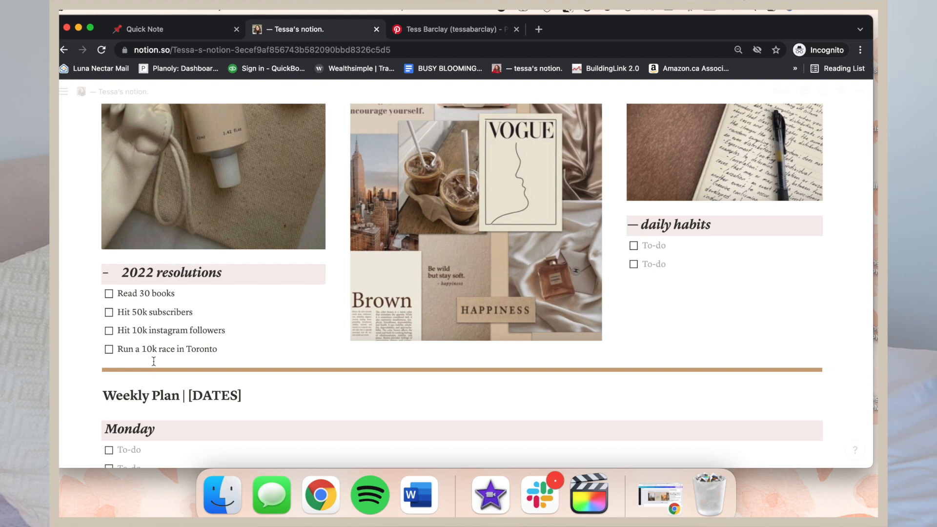
Step: Turn the "Read 30 books" to-do into a bulleted list item and undo the change
click(98, 295)
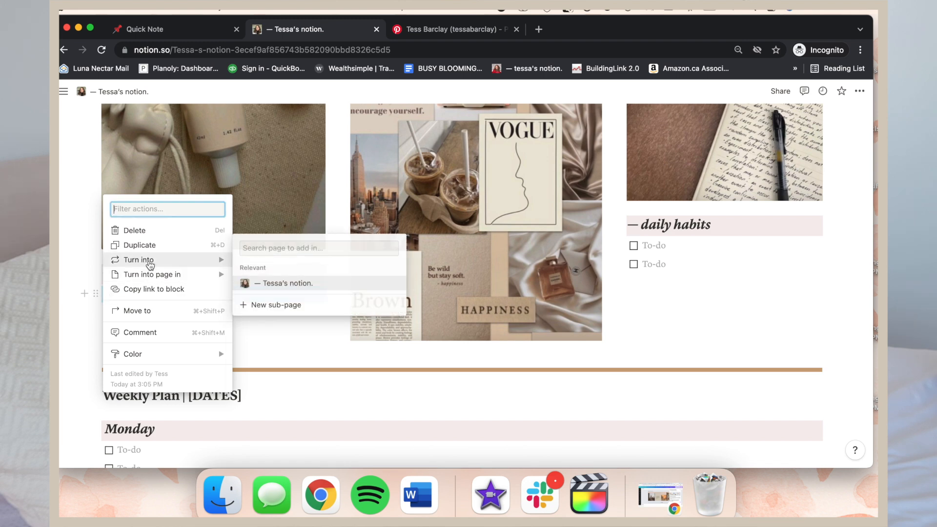
mouse_move(156, 260)
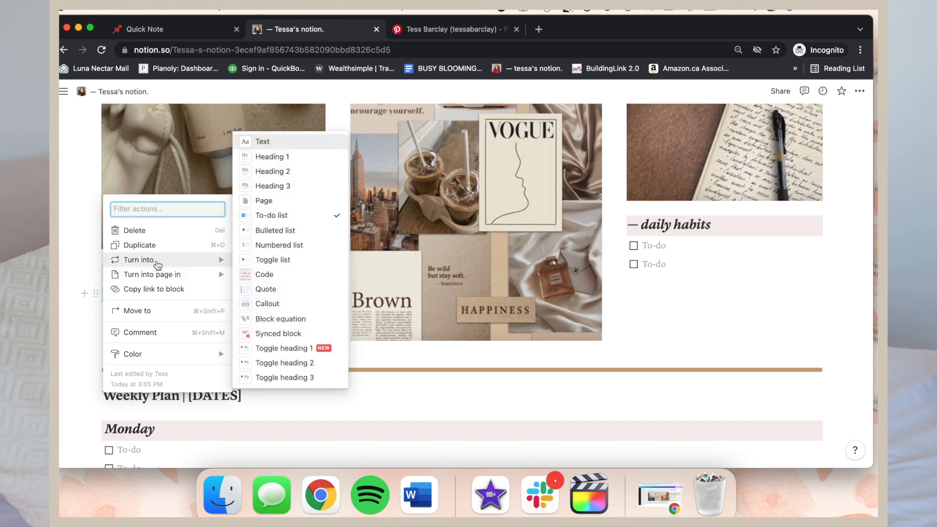
click(258, 231)
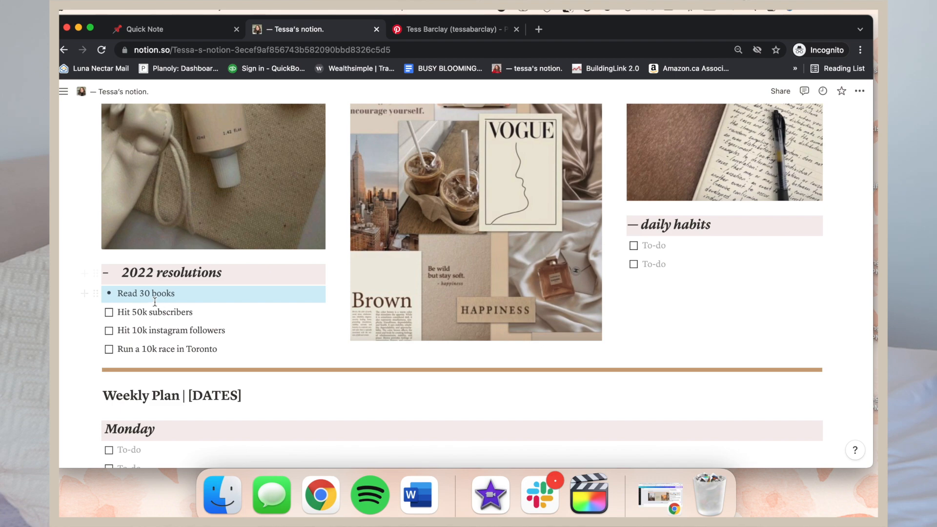
click(154, 302)
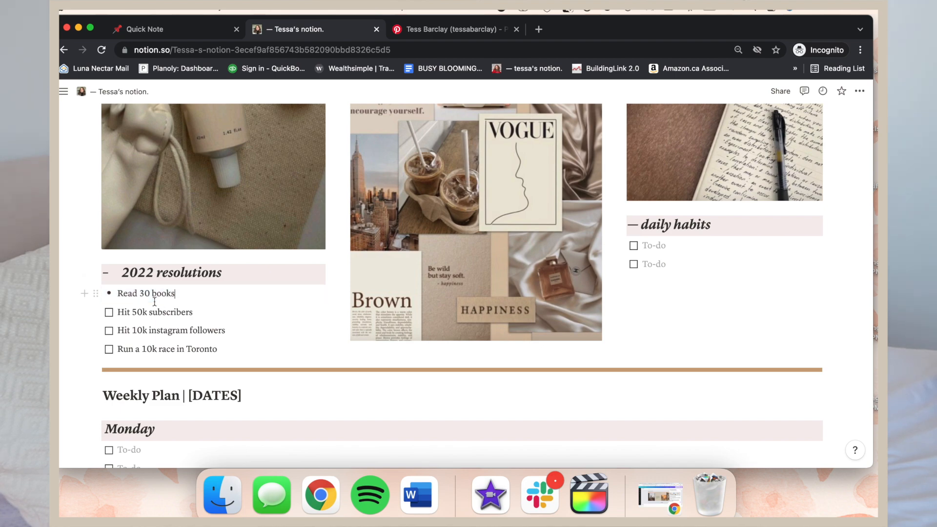
key(super+z)
Step: Fill in january goals: Make $2k YouTube/Busy Blooming, Read 5 books, Upload 10x per week on TikTok, Upload 12 YouTube videos, Go for a walk every day
scroll(155, 302, down, 2)
scroll(155, 303, up, 11)
key(super+z)
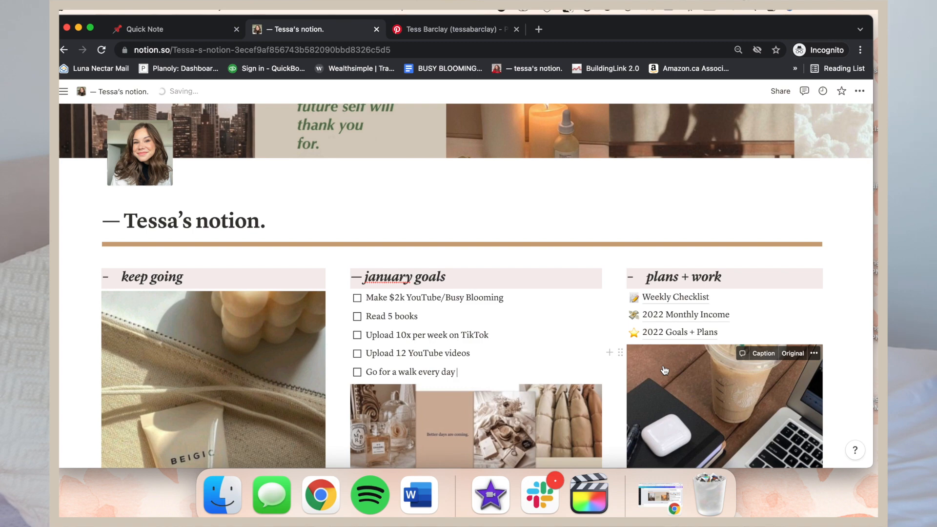
Step: Try renaming the daily habits heading to "reminders for monday"
scroll(665, 370, down, 3)
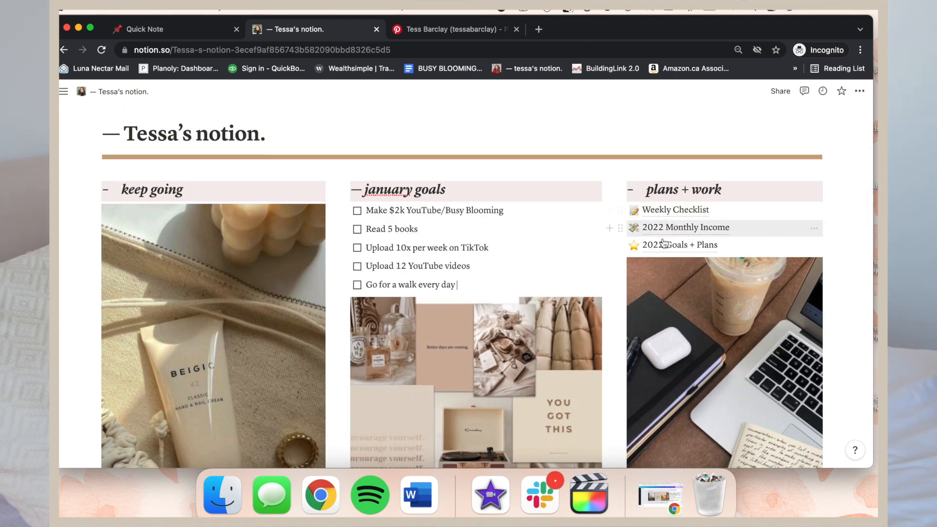
scroll(665, 248, down, 10)
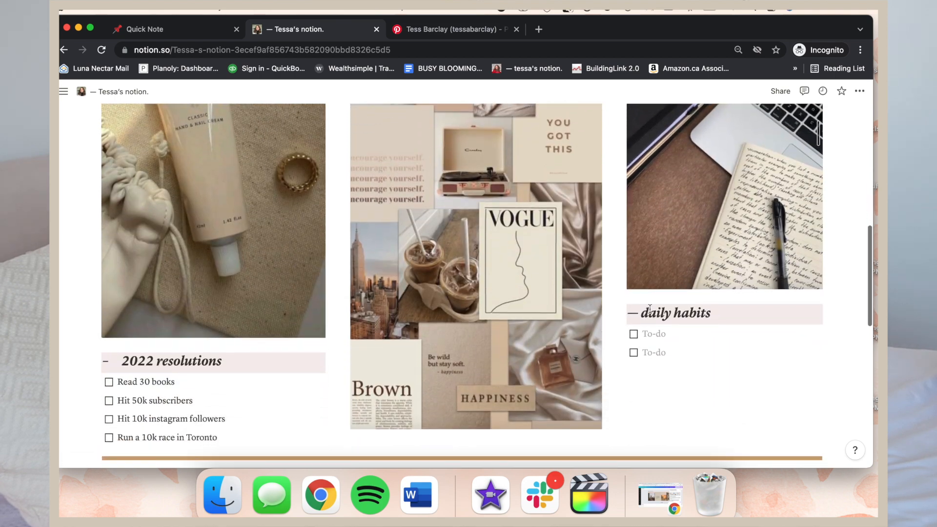
click(651, 335)
drag(638, 314, 731, 311)
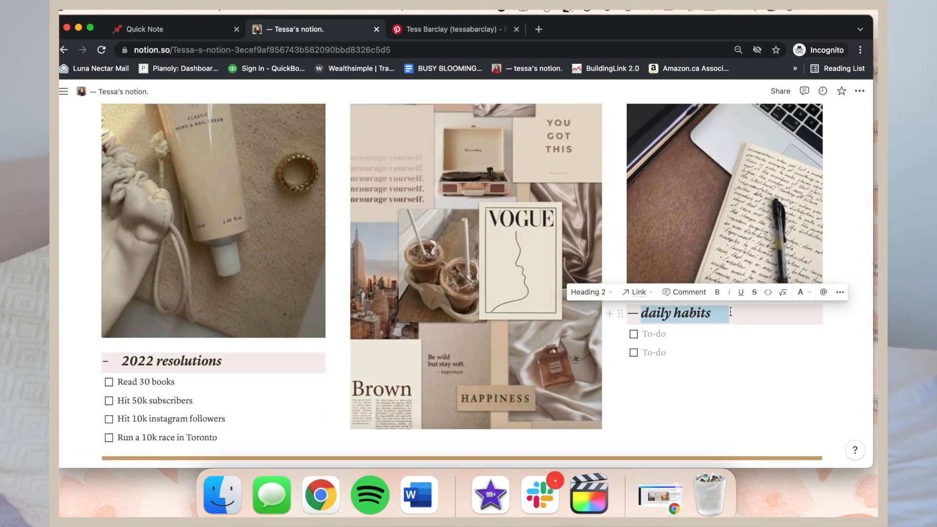
text(reminders for monday)
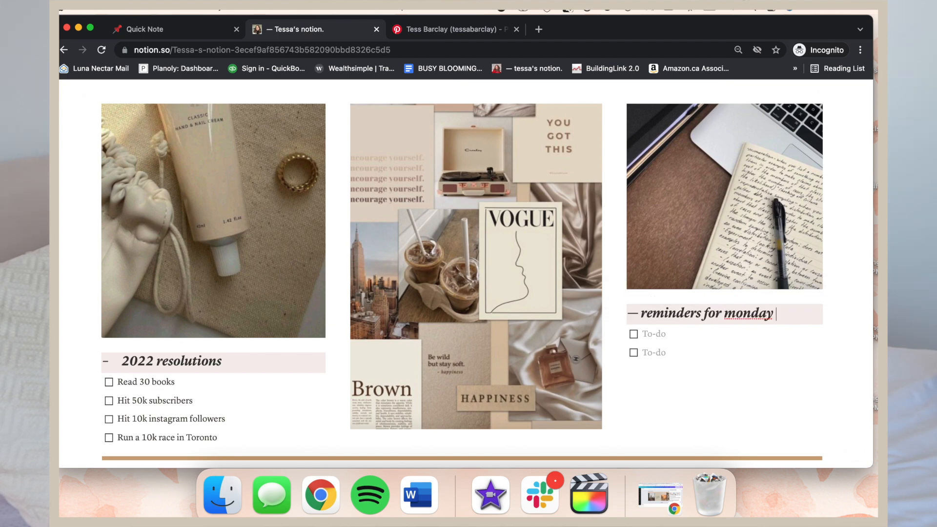
Step: Fill in the daily habits to-dos: Wake up before 7:30am, Journal for 5 minutes, Go for a walk every day, Call a family member
click(707, 328)
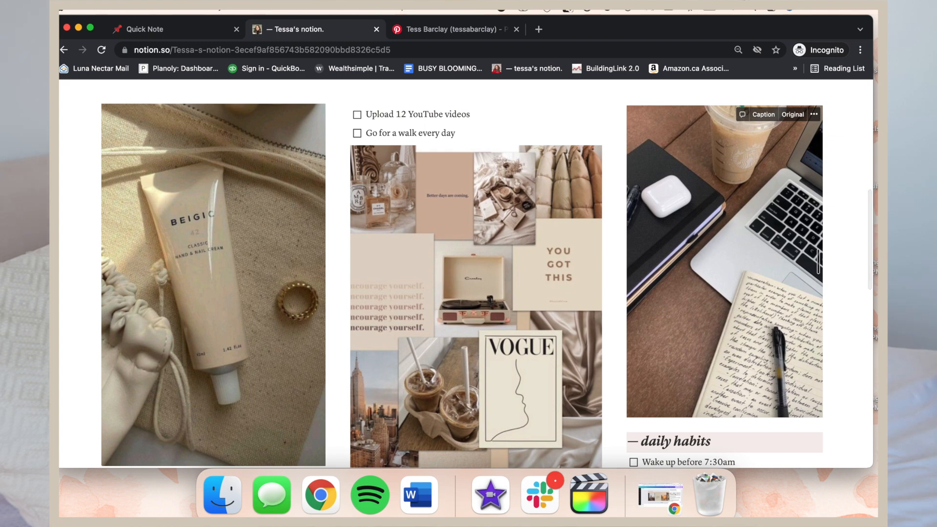
scroll(649, 353, down, 3)
scroll(650, 345, down, 5)
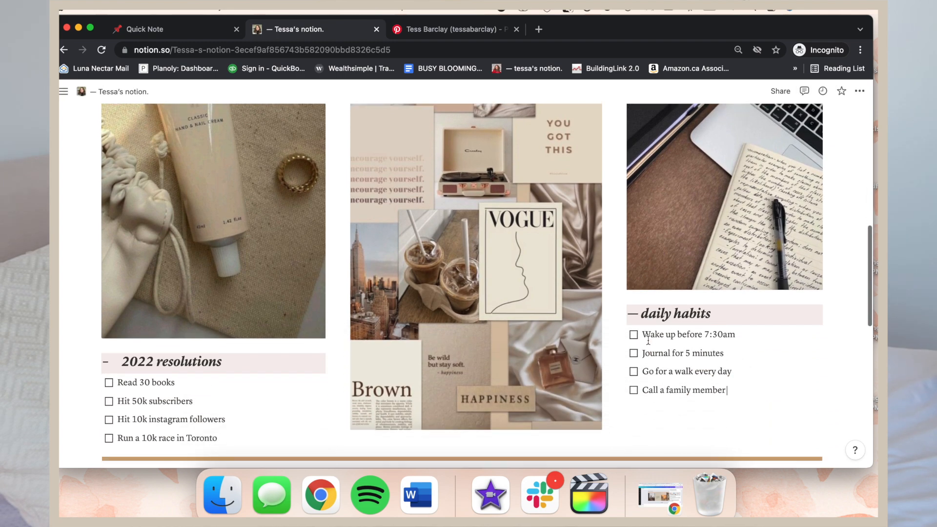
Step: Review the page from the cover down to the weekly plan, checking the filled-in goals, resolutions and daily habits
scroll(645, 340, up, 15)
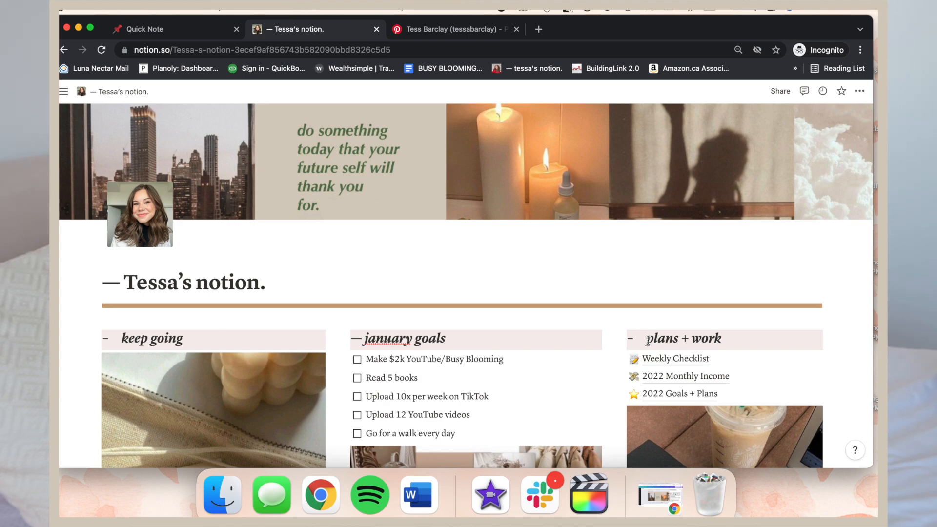
scroll(648, 340, down, 10)
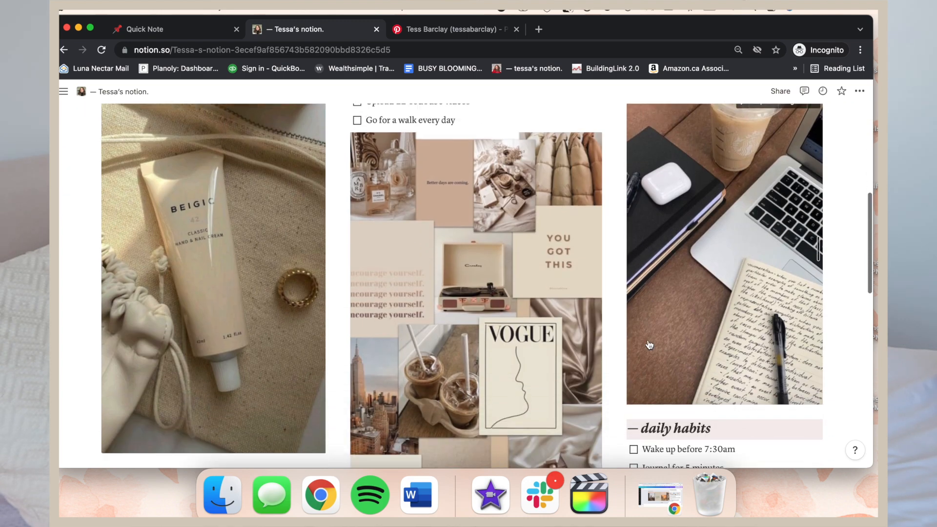
scroll(649, 345, down, 3)
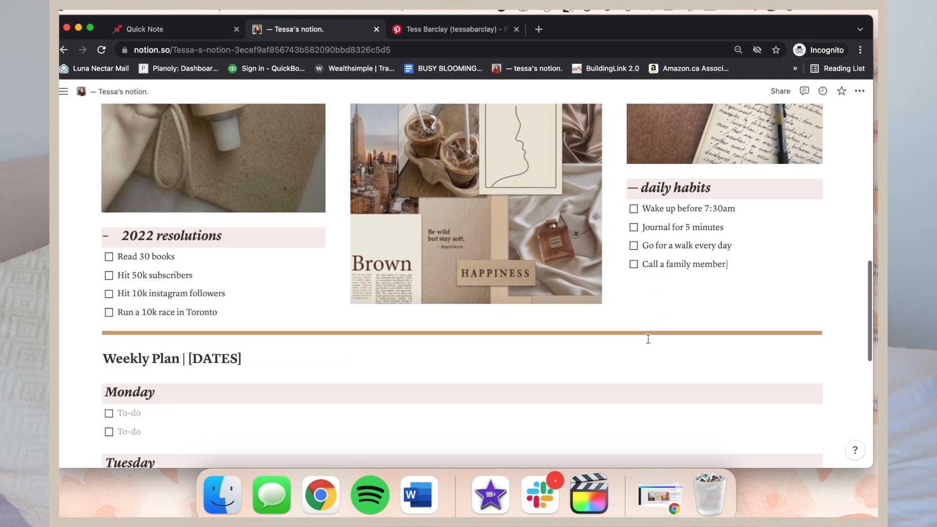
scroll(648, 339, up, 5)
scroll(648, 339, up, 10)
scroll(648, 339, down, 9)
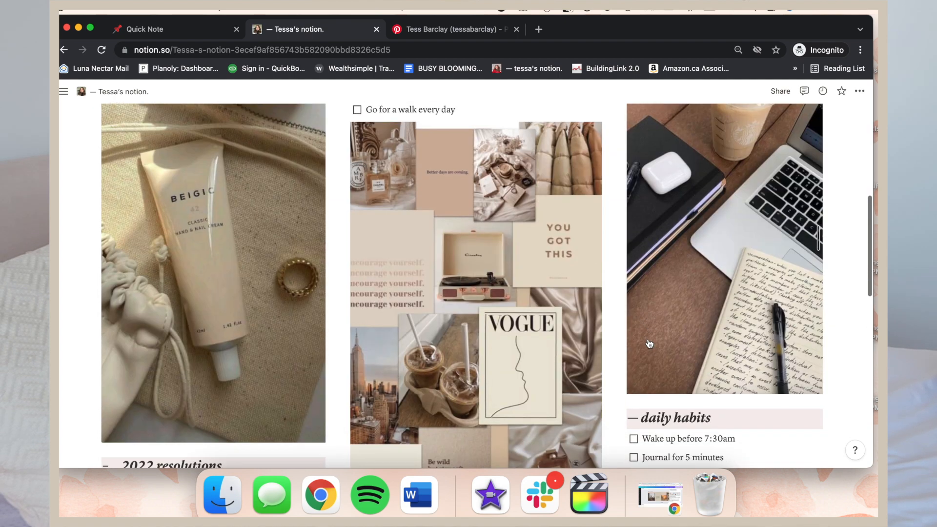
scroll(649, 343, down, 1)
scroll(649, 343, down, 7)
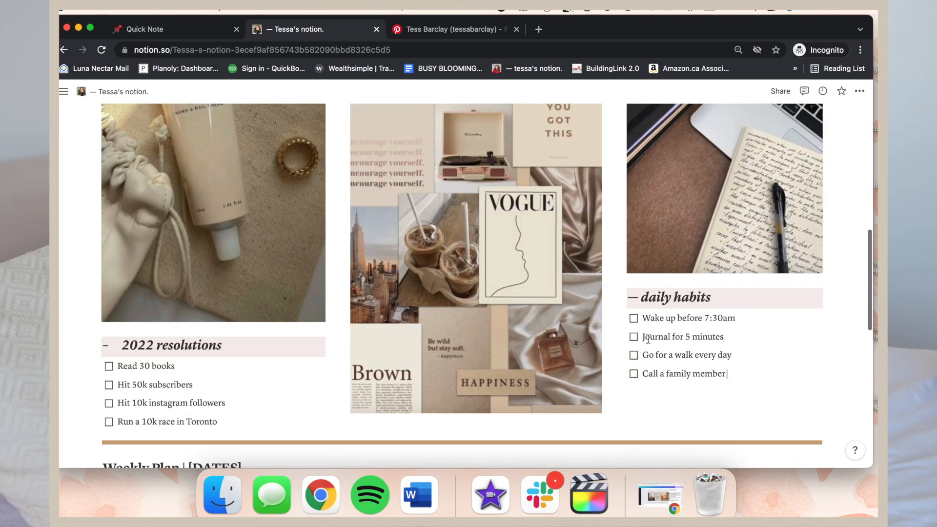
Step: Replace the [DATES] placeholder in the Weekly Plan heading with "January 1 - 6"
scroll(648, 339, down, 1)
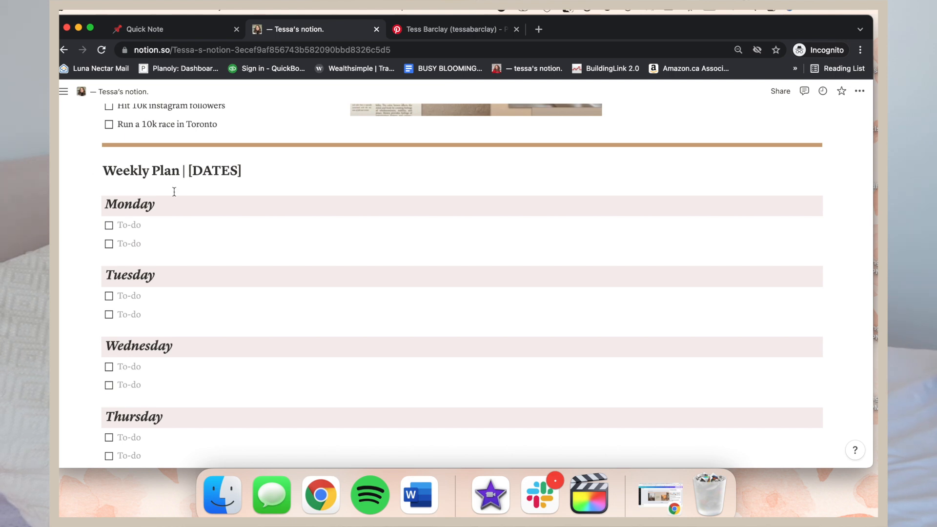
drag(191, 170, 252, 171)
key(BackSpace)
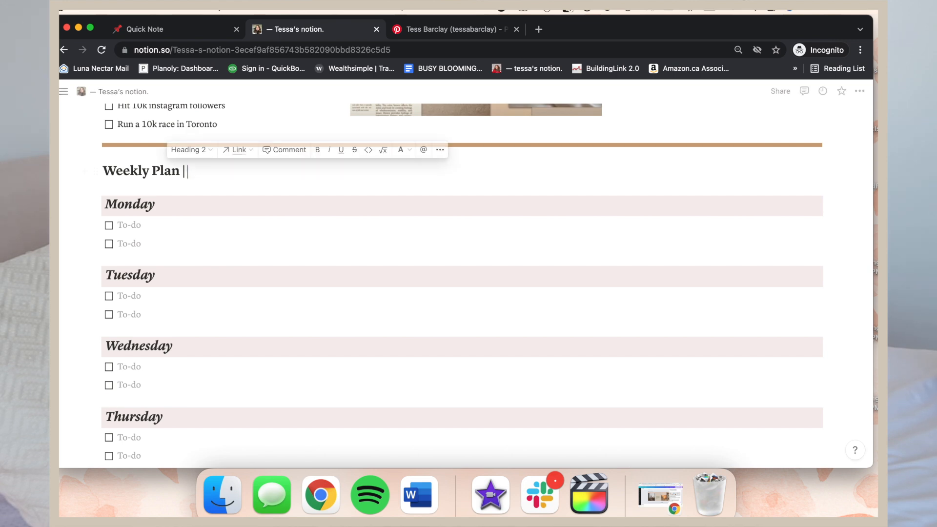
text(Januart)
text( 1)
key(BackSpace)
key(BackSpace)
key(BackSpace)
key(BackSpace)
text(y 1)
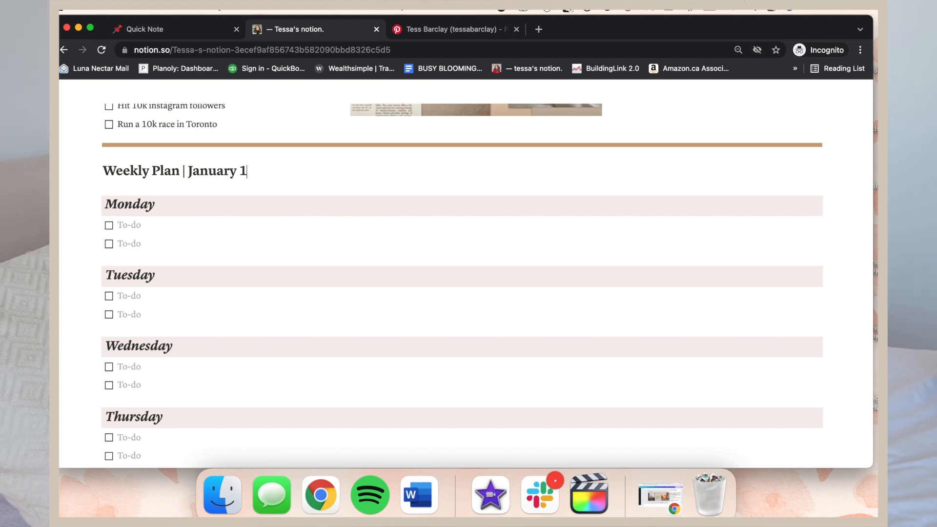
text( - 6)
Step: Review the home page between its cover and the weekly plan, including the goals, resolutions and daily habits
scroll(205, 258, down, 2)
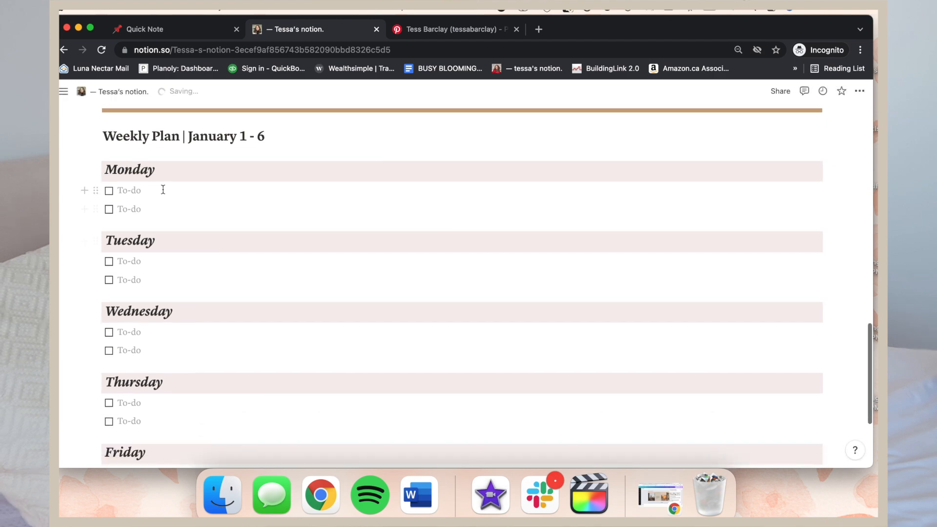
scroll(121, 302, up, 15)
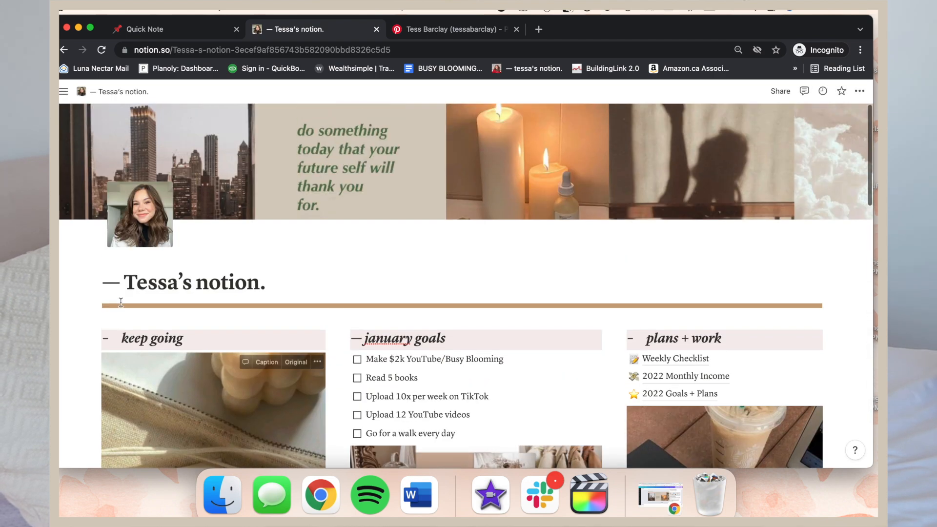
scroll(231, 324, down, 10)
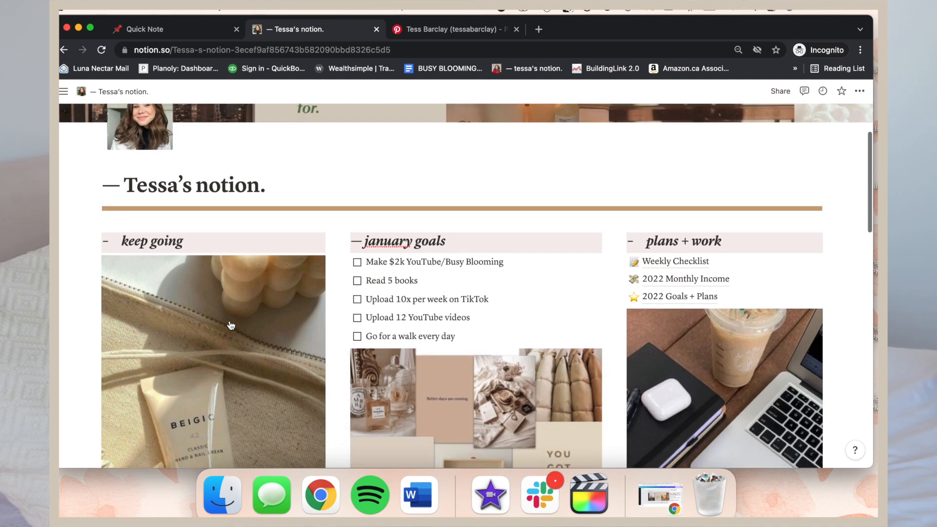
scroll(230, 324, down, 6)
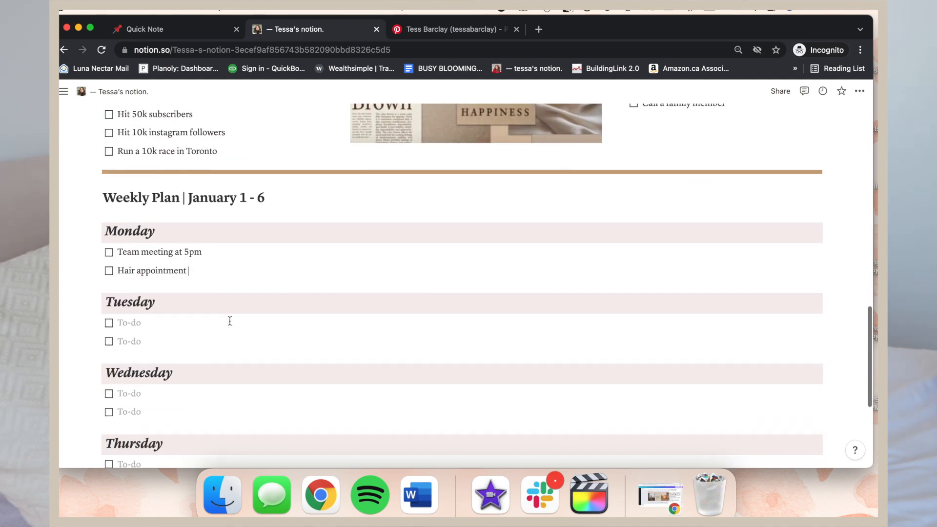
scroll(230, 321, up, 5)
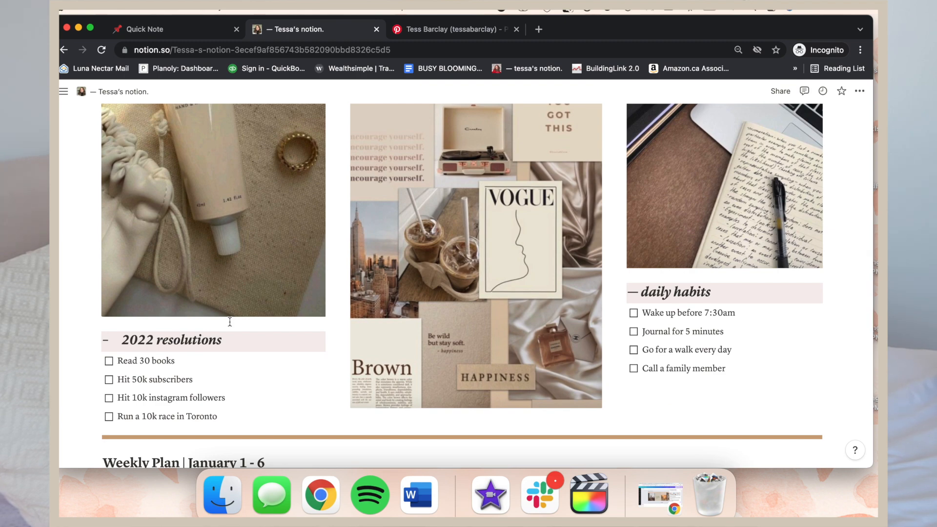
scroll(230, 322, up, 5)
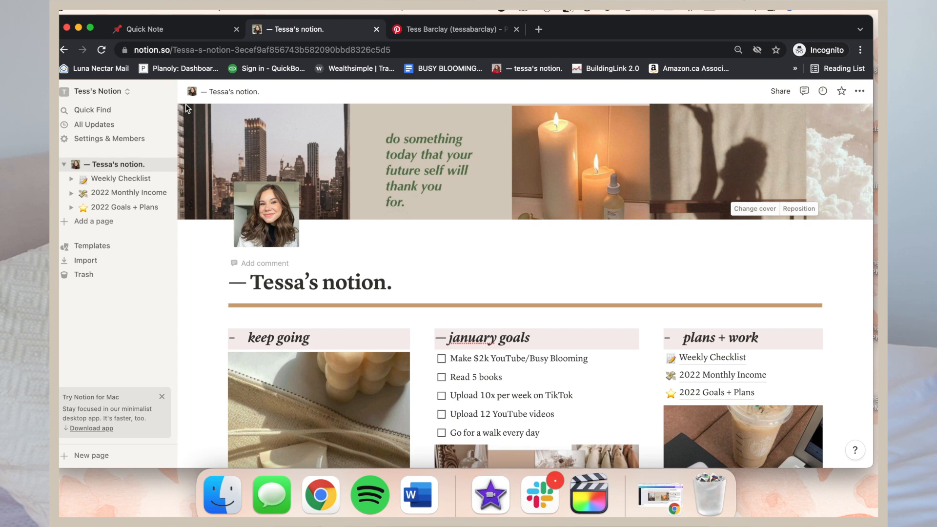
Step: Try an orange textured Unsplash cover from a "beige" search on the Weekly Checklist page, and undo the cover change
click(126, 180)
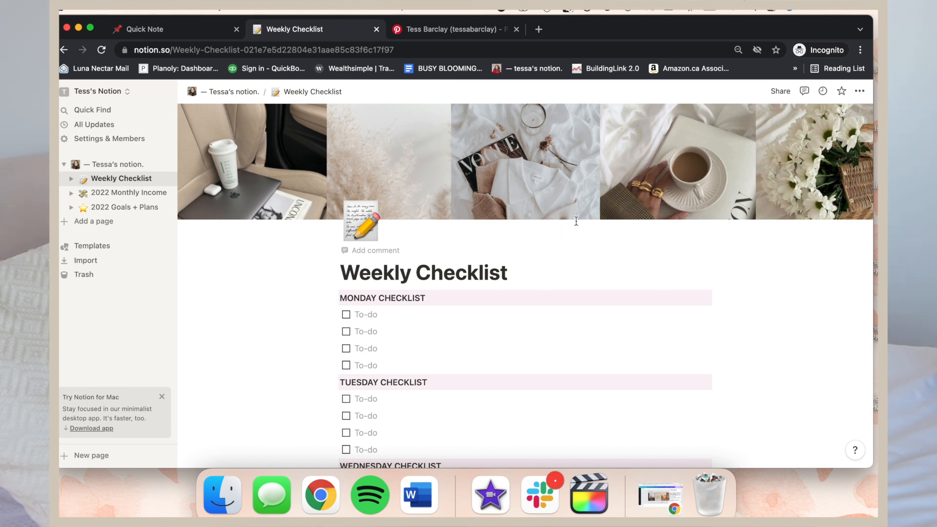
click(628, 212)
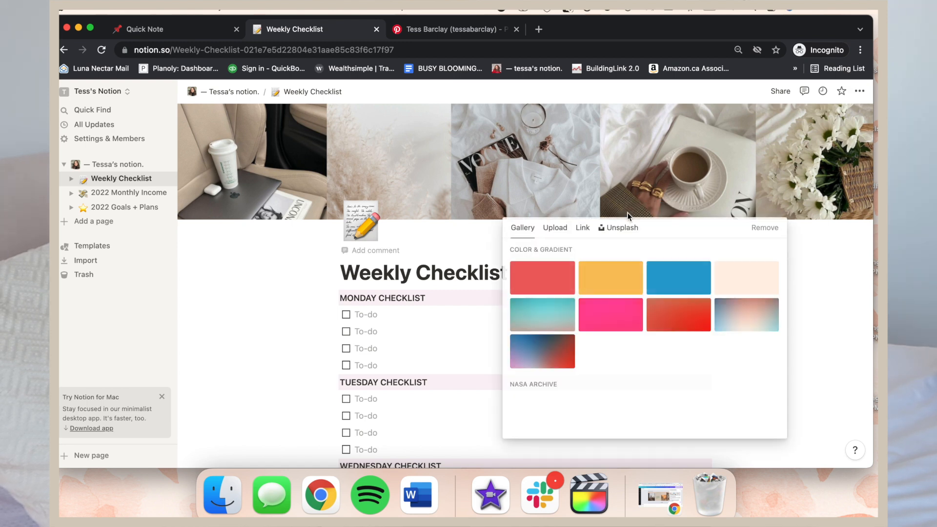
click(618, 227)
text(beige)
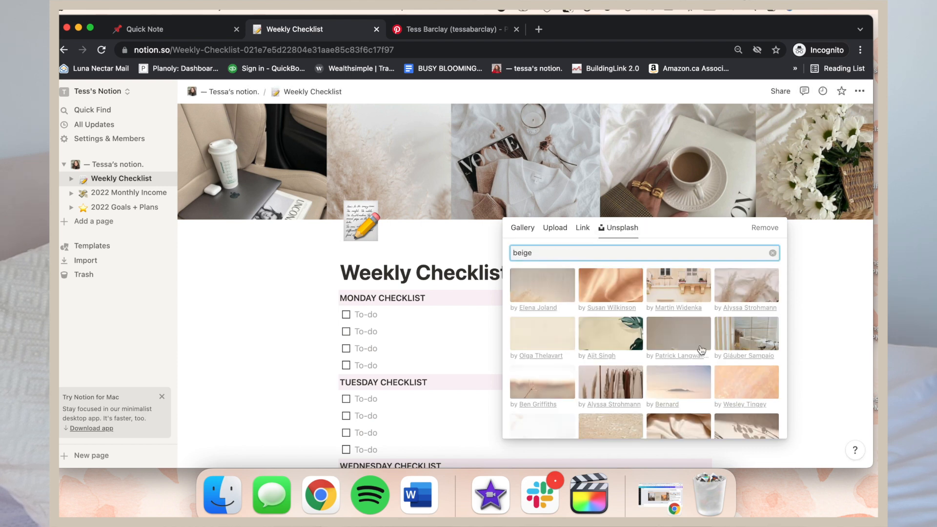
scroll(694, 364, down, 3)
scroll(694, 365, up, 3)
click(750, 380)
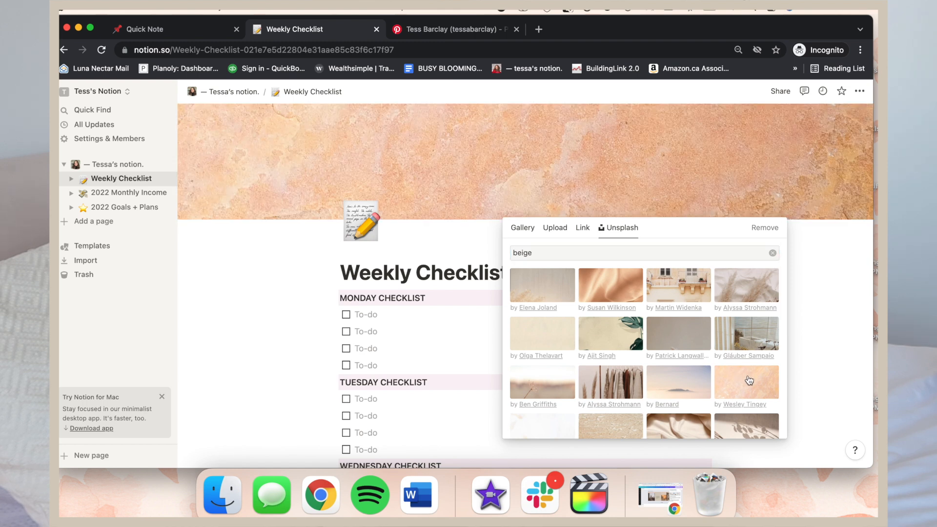
click(857, 344)
key(super+z)
Step: Look through the Monday to Friday checklists on the Weekly Checklist page
scroll(361, 342, down, 2)
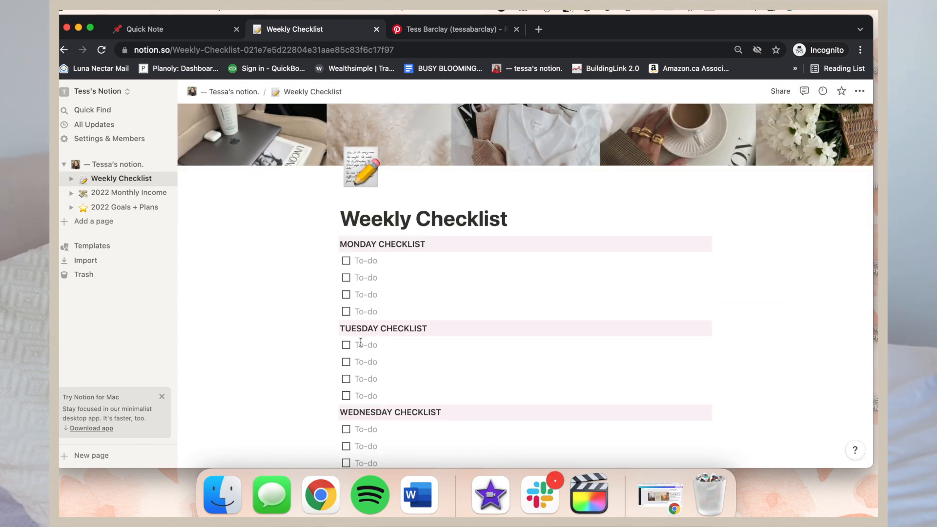
scroll(361, 342, down, 5)
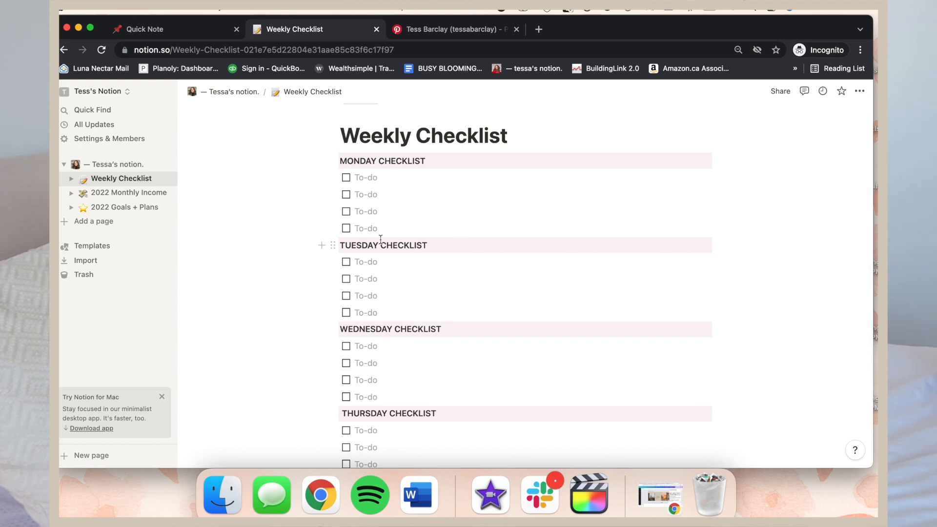
scroll(380, 239, down, 3)
scroll(380, 239, down, 3)
scroll(380, 239, up, 3)
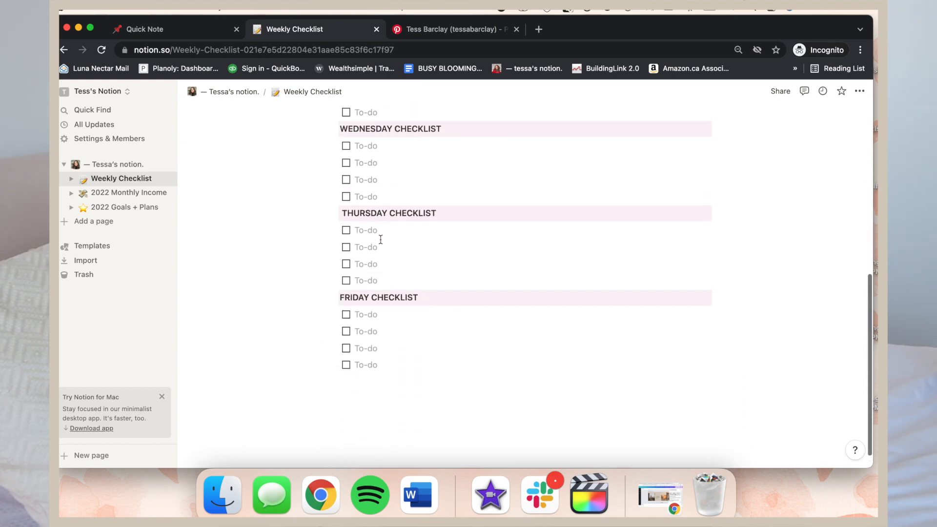
scroll(381, 239, up, 3)
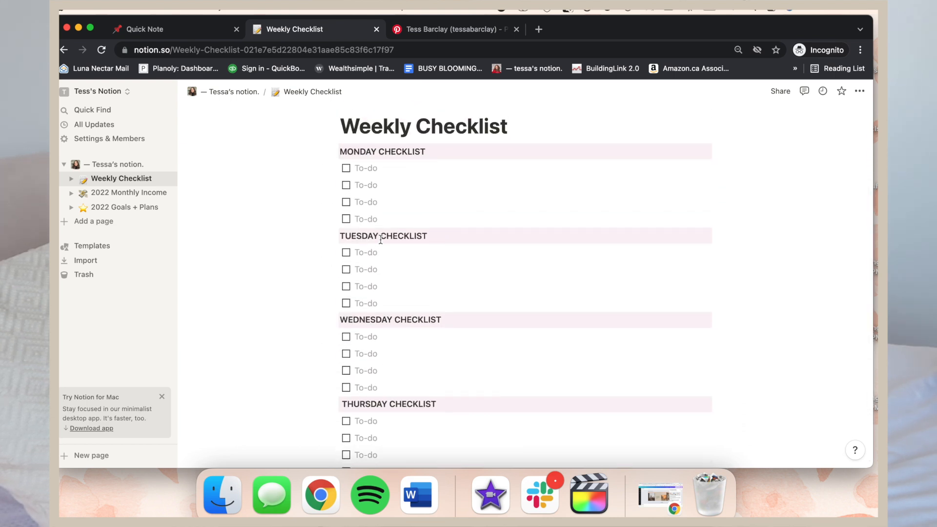
scroll(381, 239, up, 2)
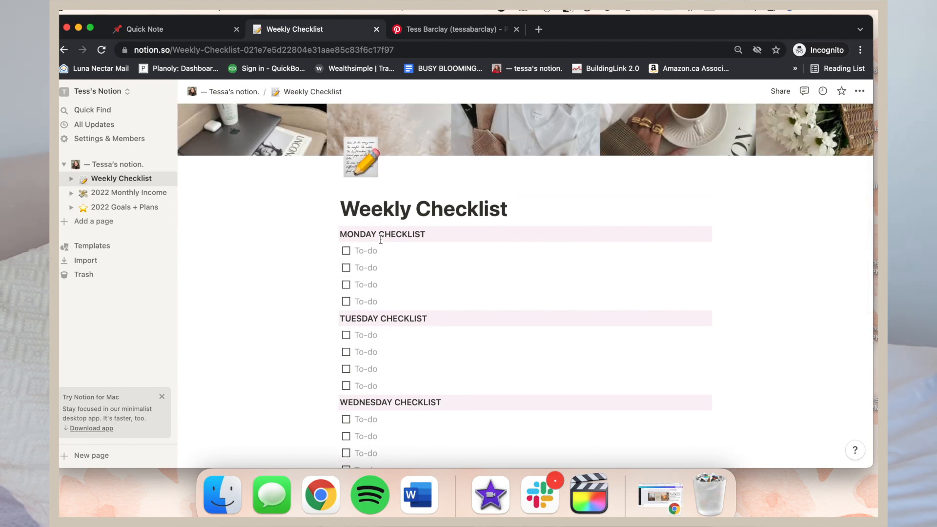
scroll(382, 235, down, 6)
scroll(382, 235, up, 8)
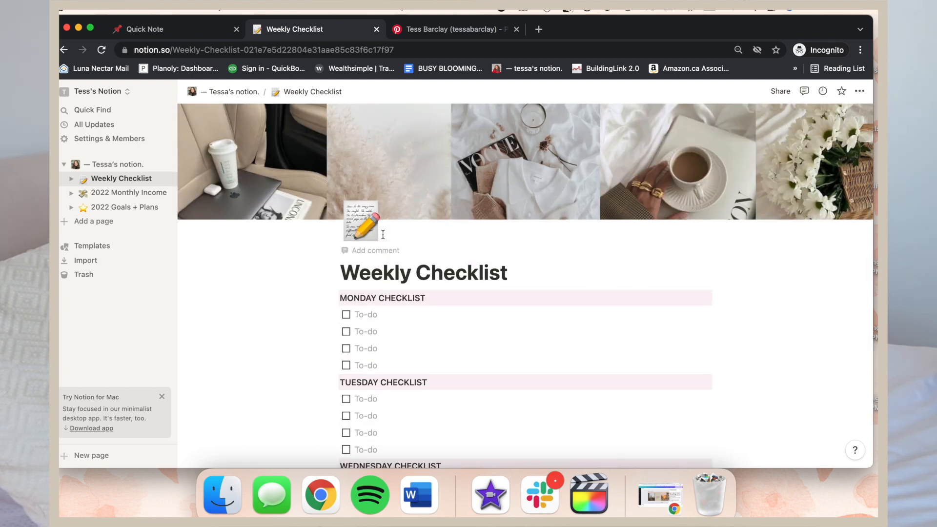
scroll(383, 235, down, 3)
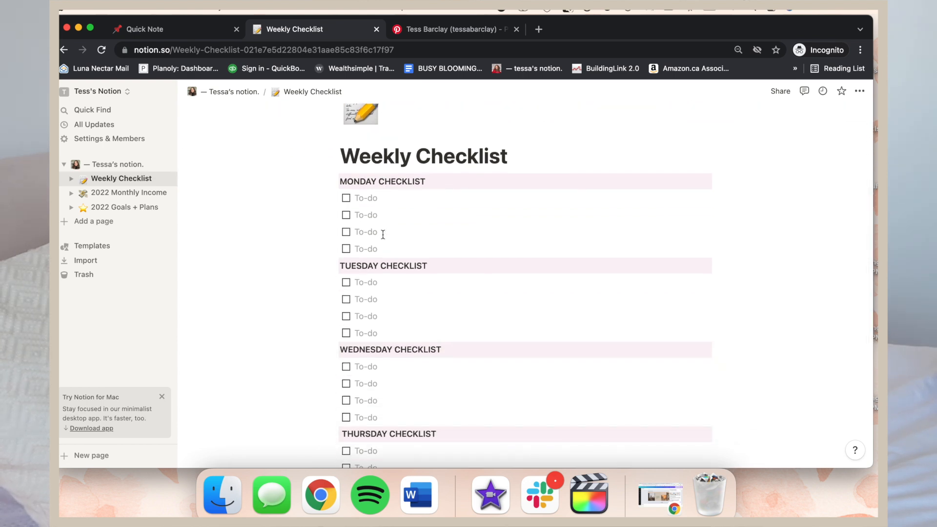
Step: Open the 2022 Monthly Income page and upload the neutral-toned photo collage from the Downloads folder as its cover
click(134, 194)
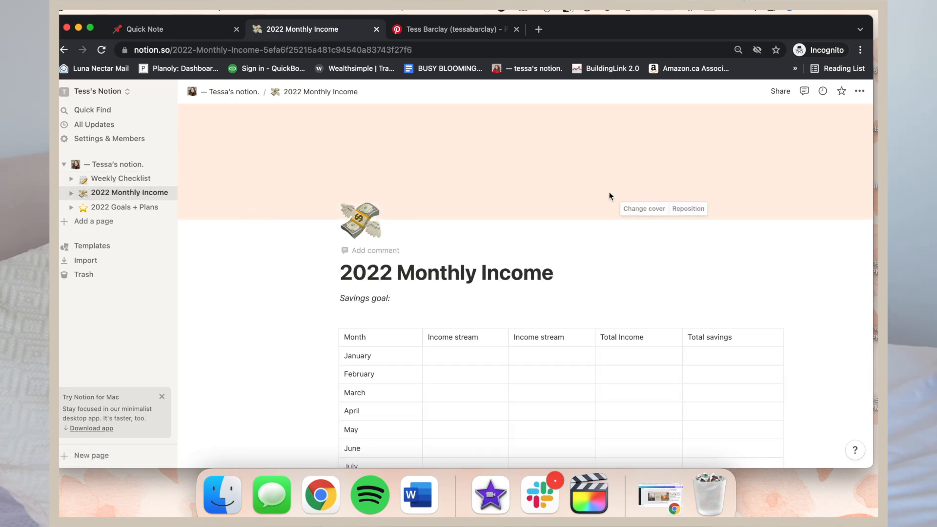
click(641, 209)
click(556, 230)
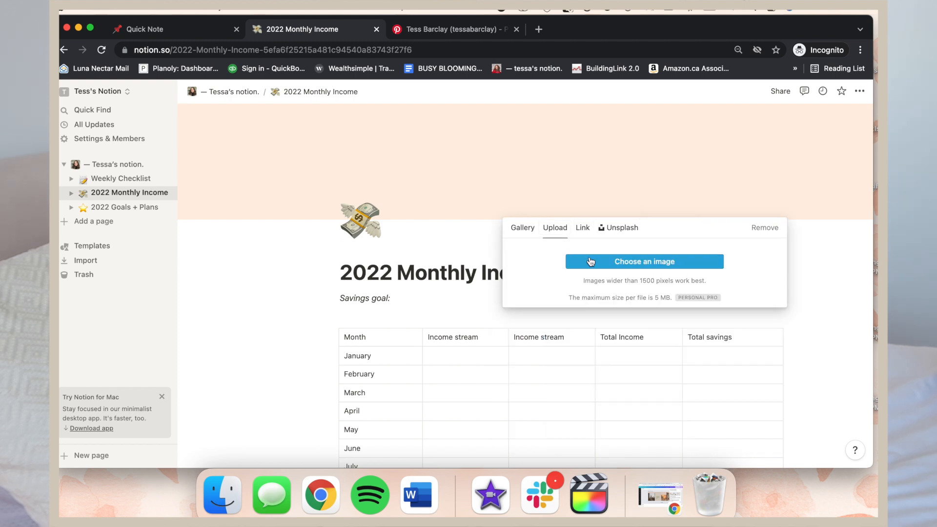
click(591, 262)
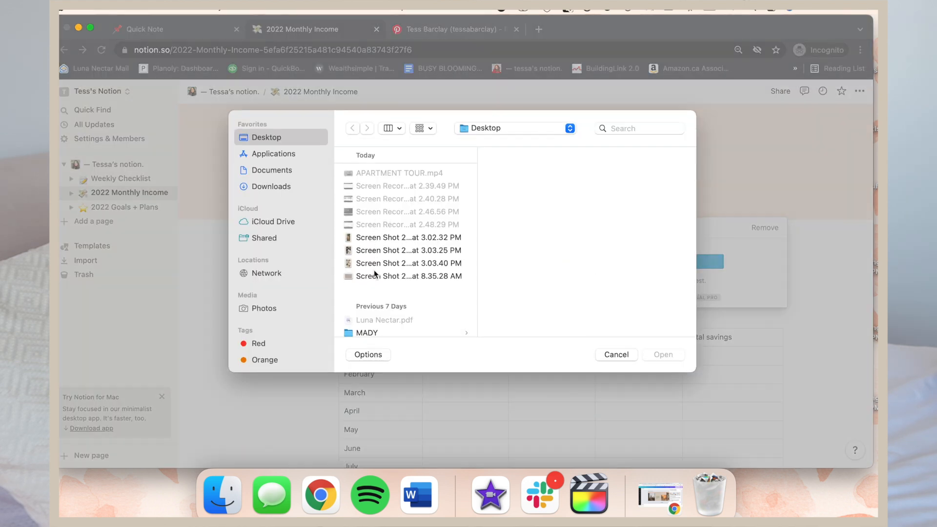
scroll(374, 273, down, 5)
scroll(368, 294, up, 5)
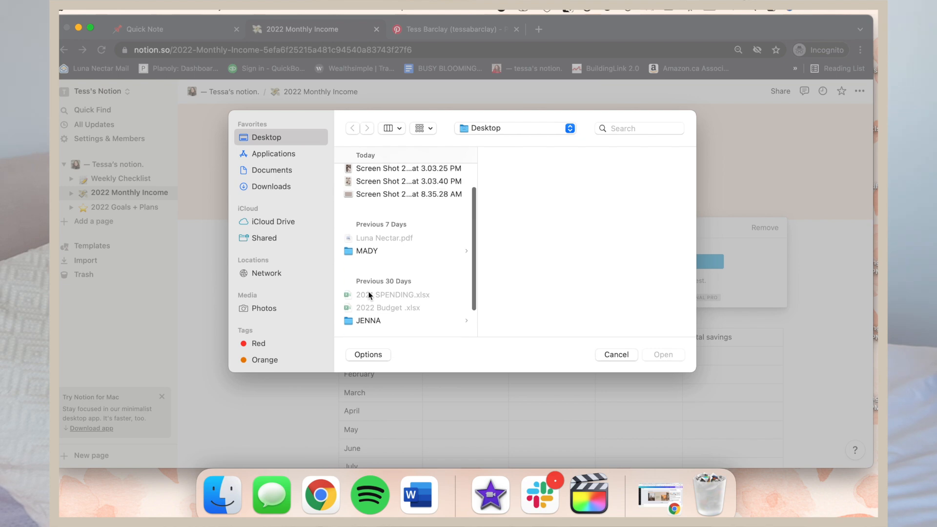
click(297, 185)
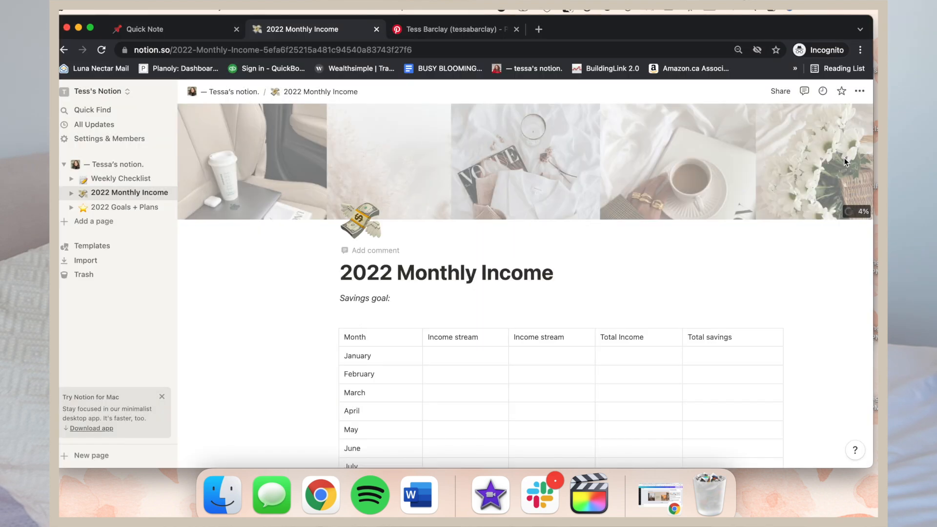
Step: Set the savings goal above the income table to "$10,000CAD in RSP"
scroll(668, 310, down, 5)
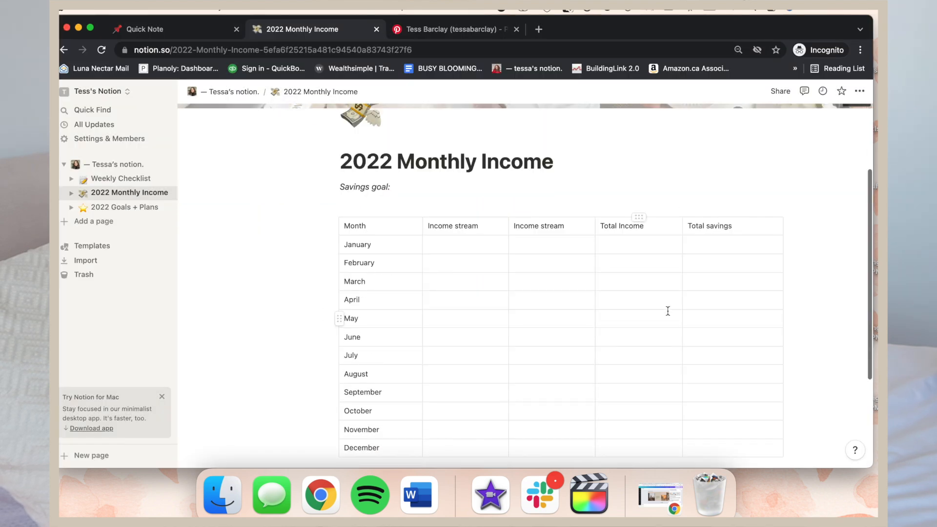
click(416, 185)
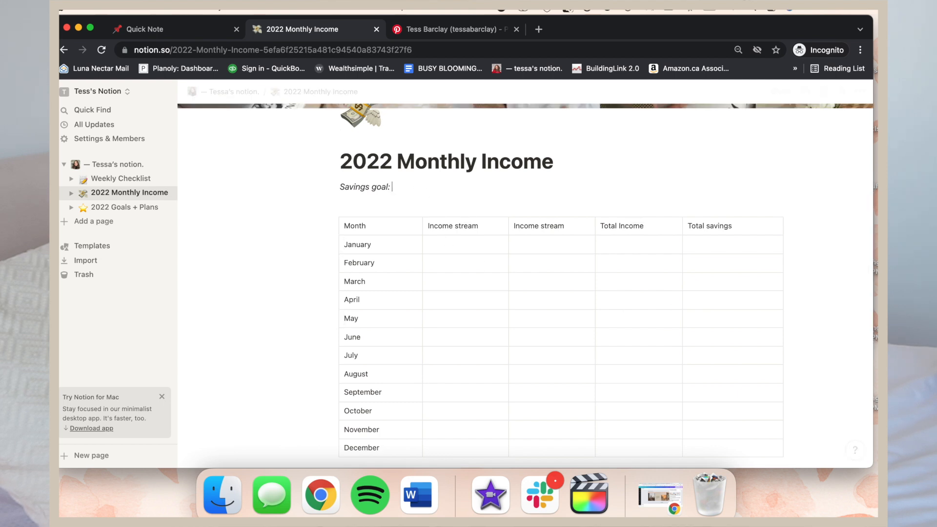
text($10,000)
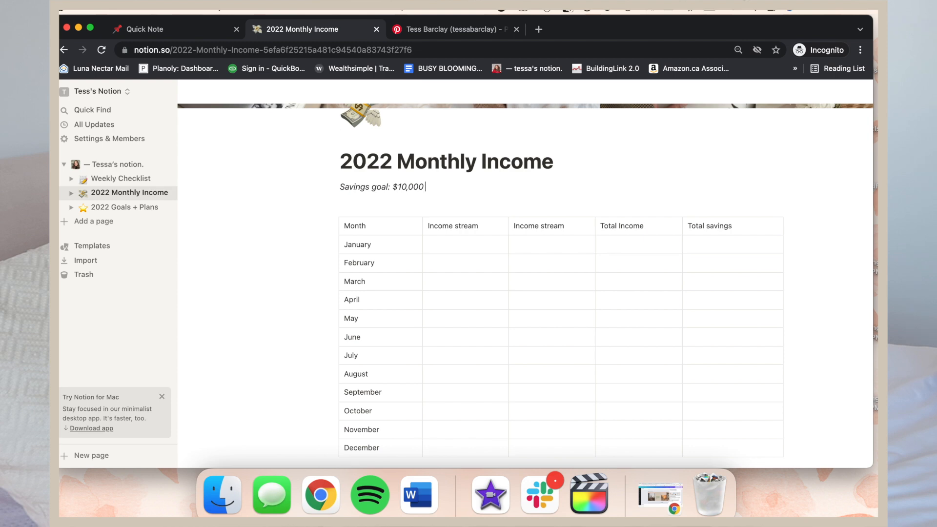
Step: Rename the two Income stream columns of the table as "Luna Nectar Pay" and "YouTube"
click(582, 199)
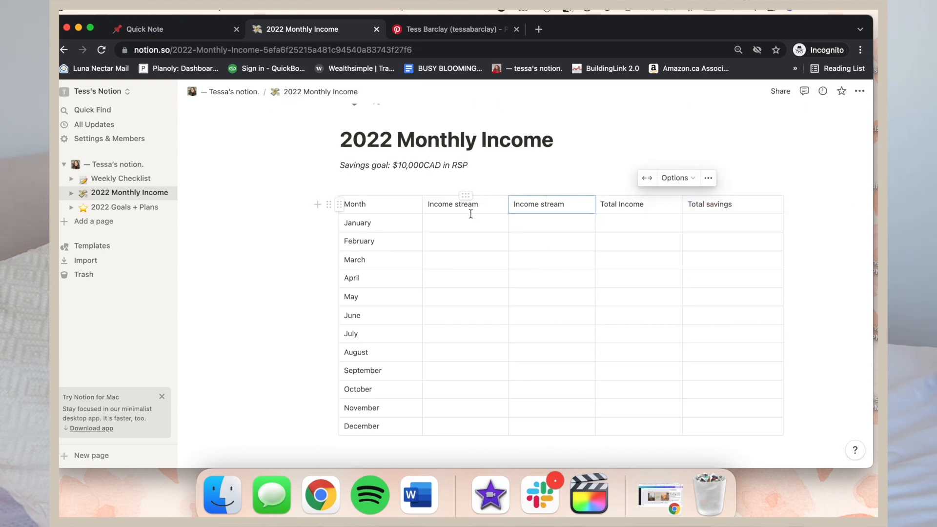
click(470, 215)
drag(480, 204, 420, 205)
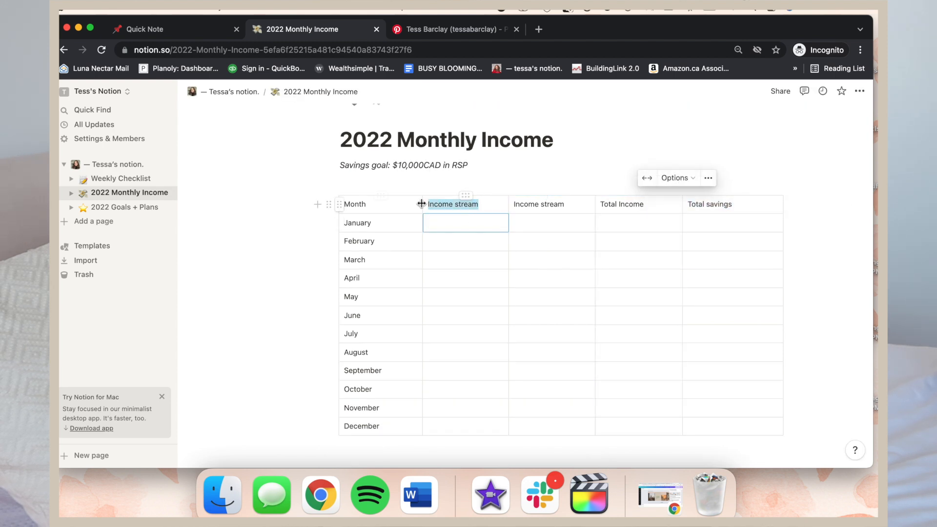
text(Lun)
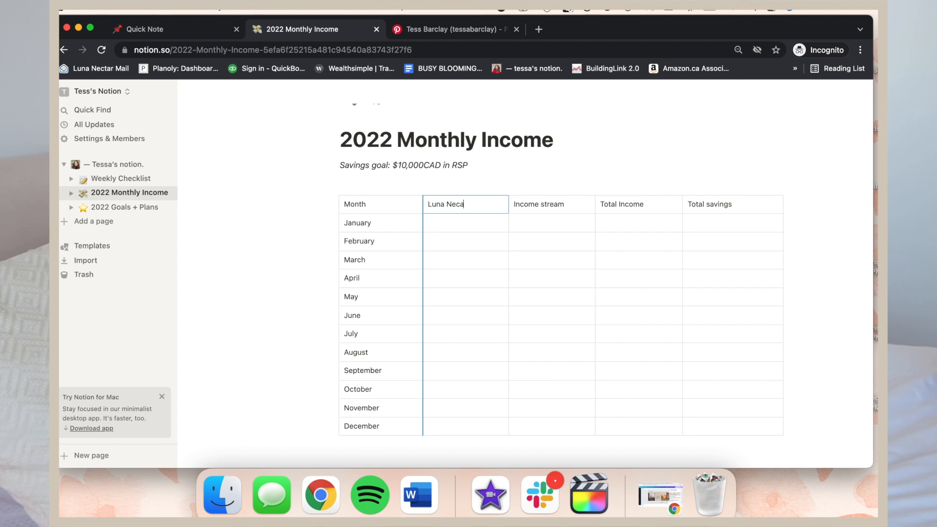
text(a Nectar Payche)
key(BackSpace)
key(BackSpace)
key(BackSpace)
triple_click(564, 205)
text(YouTube)
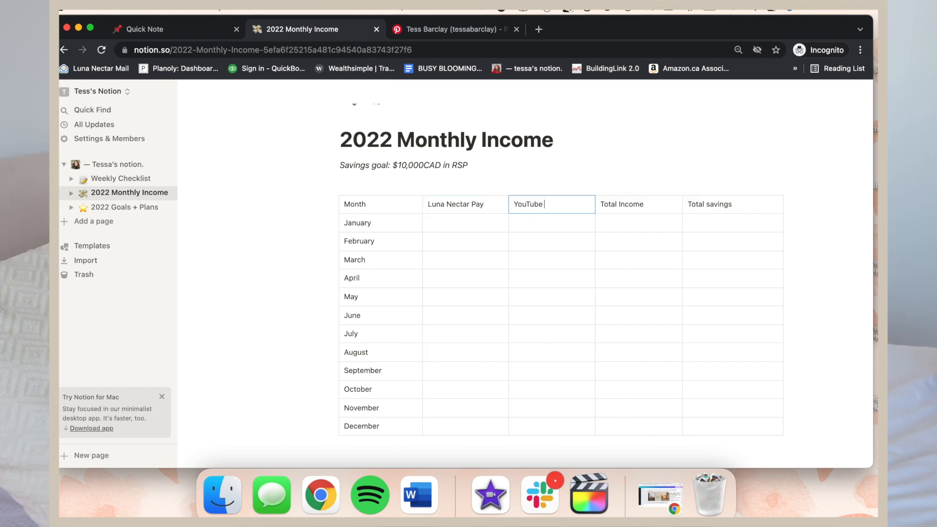
triple_click(615, 204)
click(610, 223)
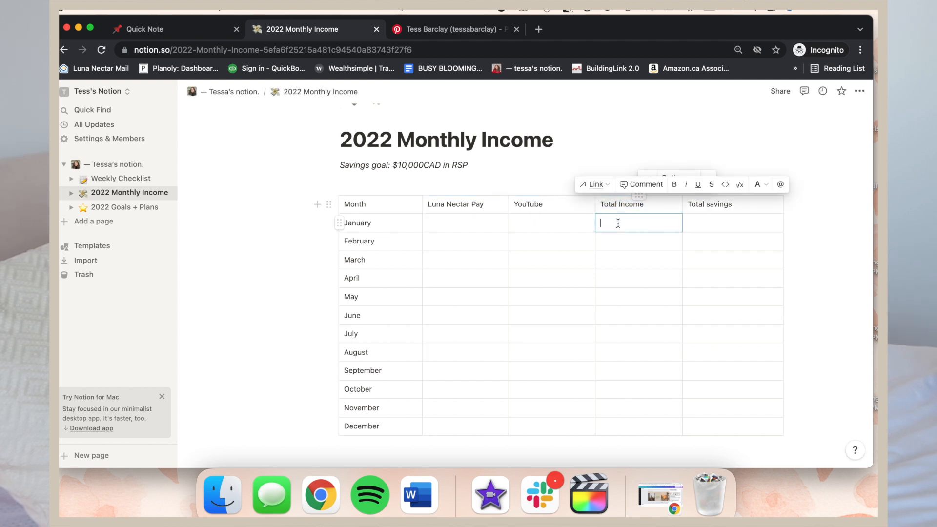
click(710, 224)
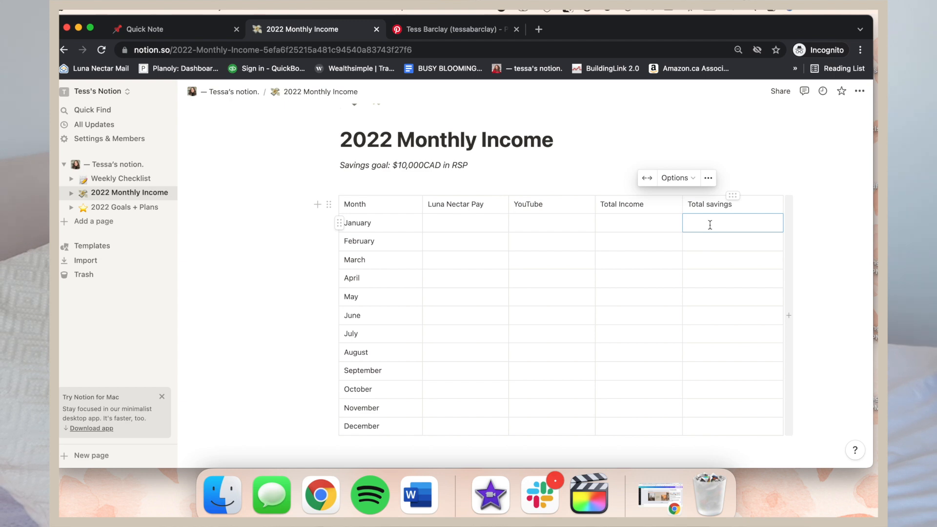
scroll(709, 223, down, 2)
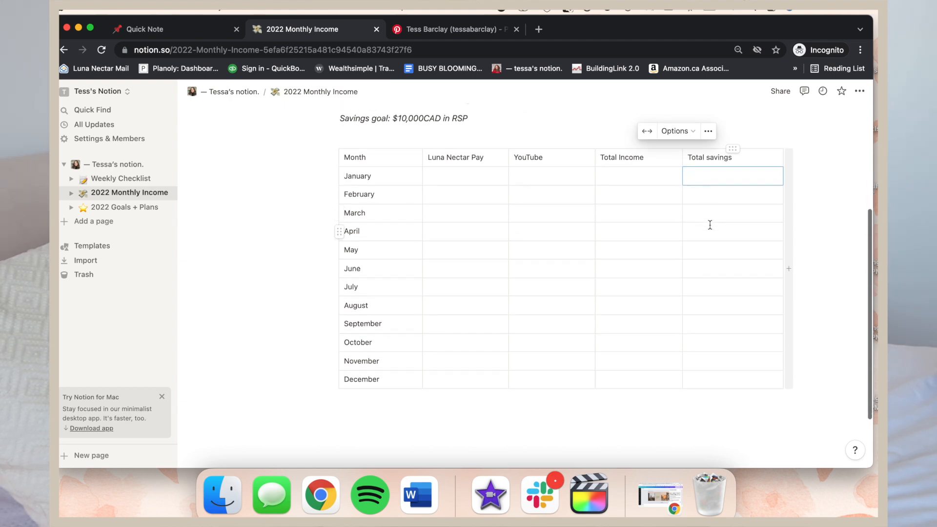
Step: Open the 2022 Goals + Plans page and look through its business, follower count and personal goal checklists
scroll(709, 224, up, 5)
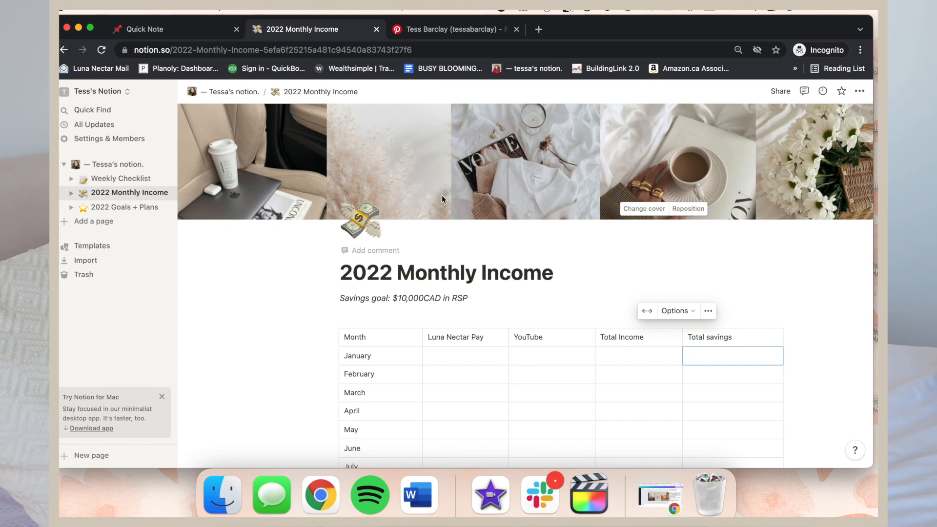
click(113, 206)
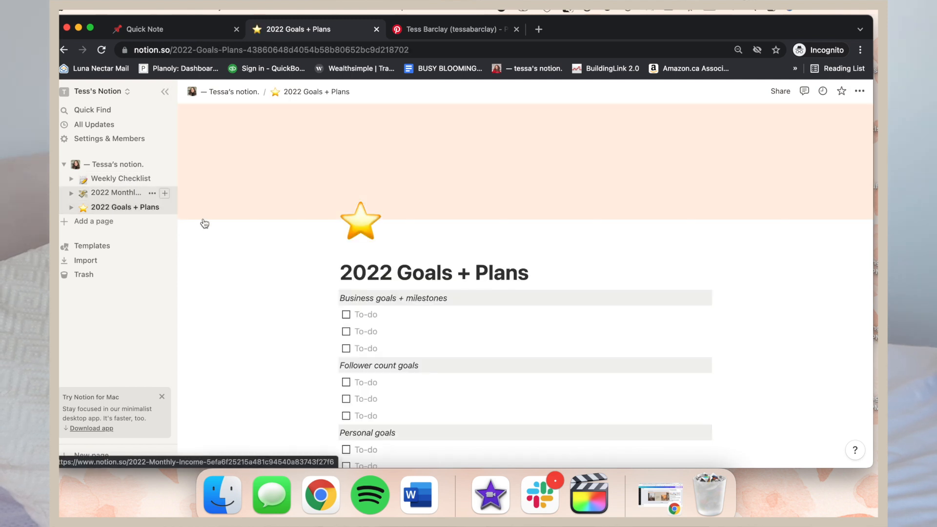
scroll(278, 309, down, 3)
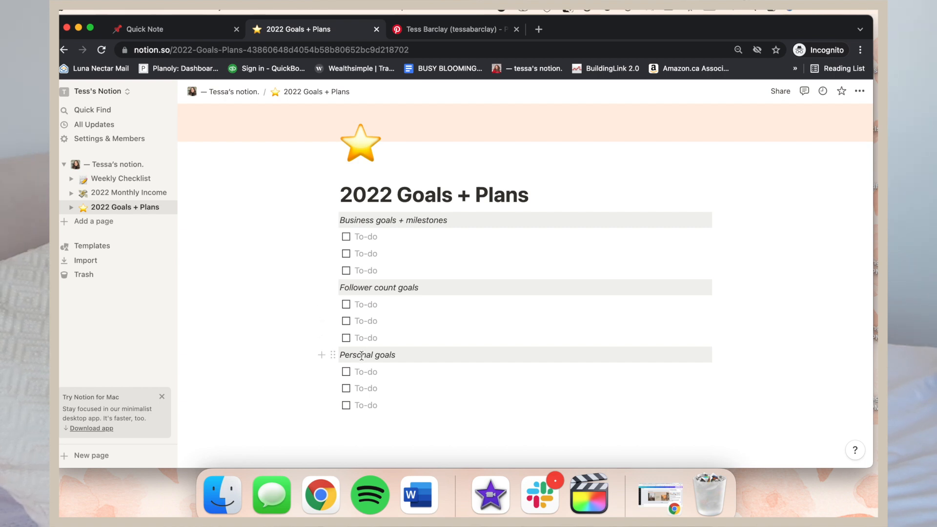
scroll(420, 274, up, 3)
scroll(477, 190, down, 3)
scroll(477, 191, up, 3)
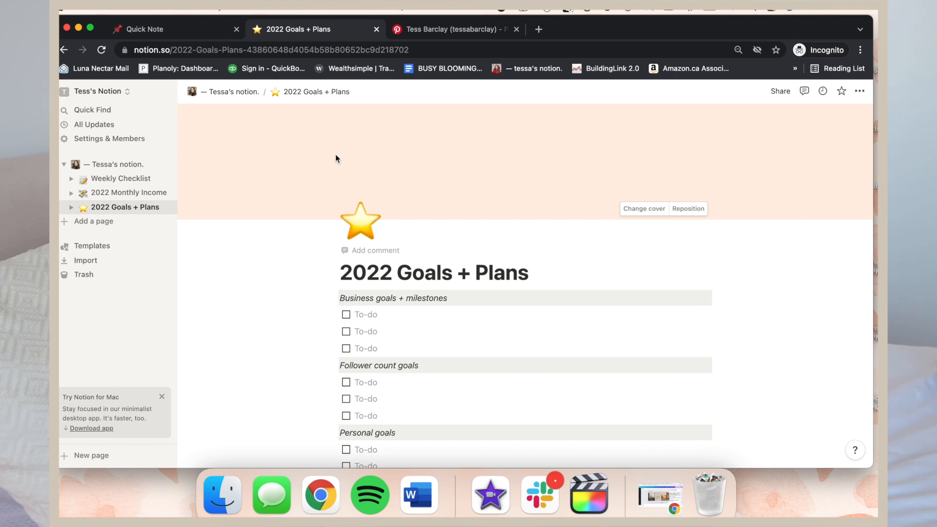
Step: Return to the home page, add a new subpage under it and choose the Calendar database format
click(103, 166)
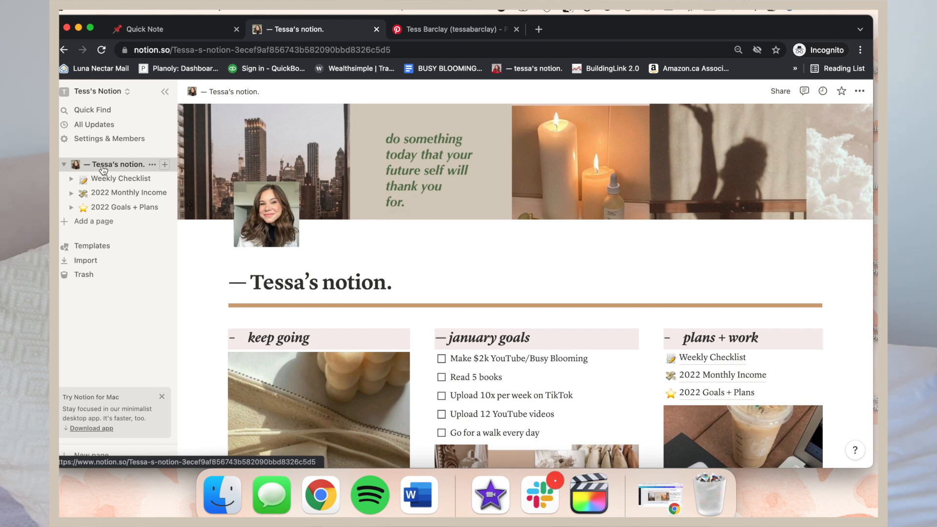
click(163, 166)
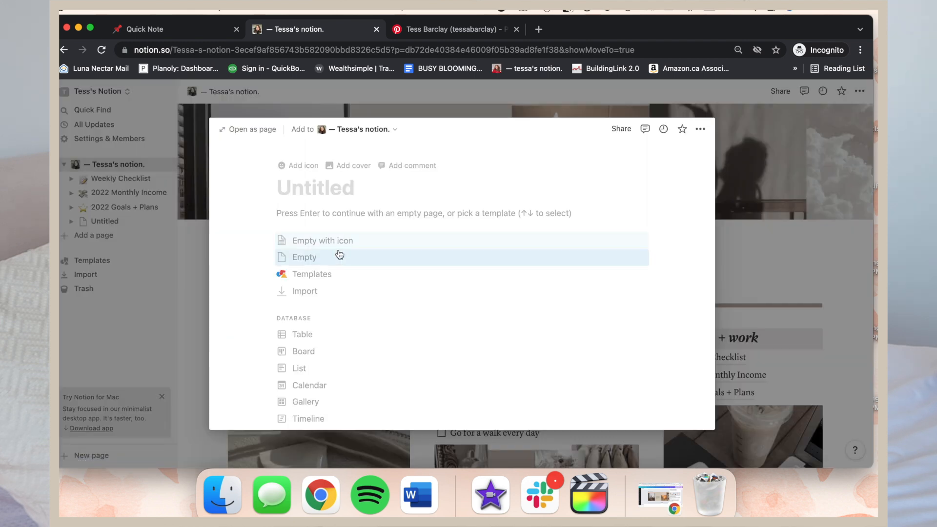
scroll(311, 340, down, 5)
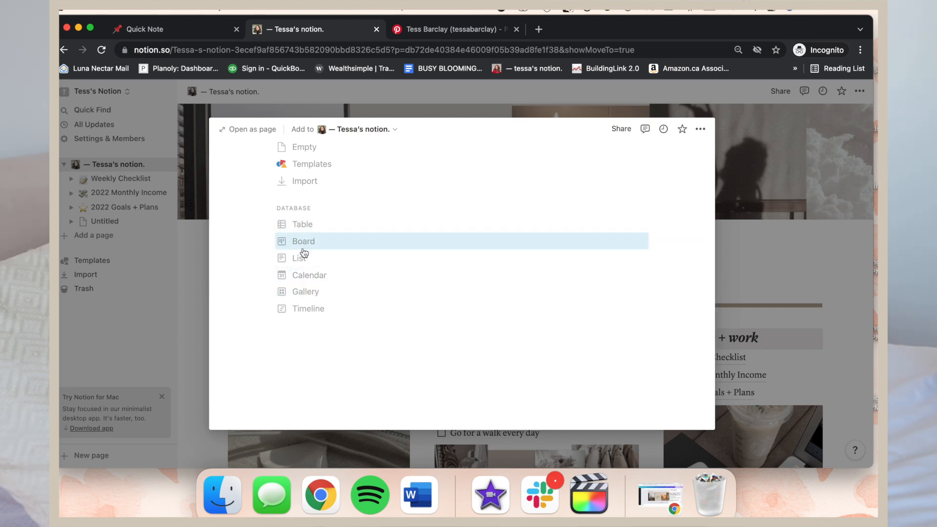
click(317, 279)
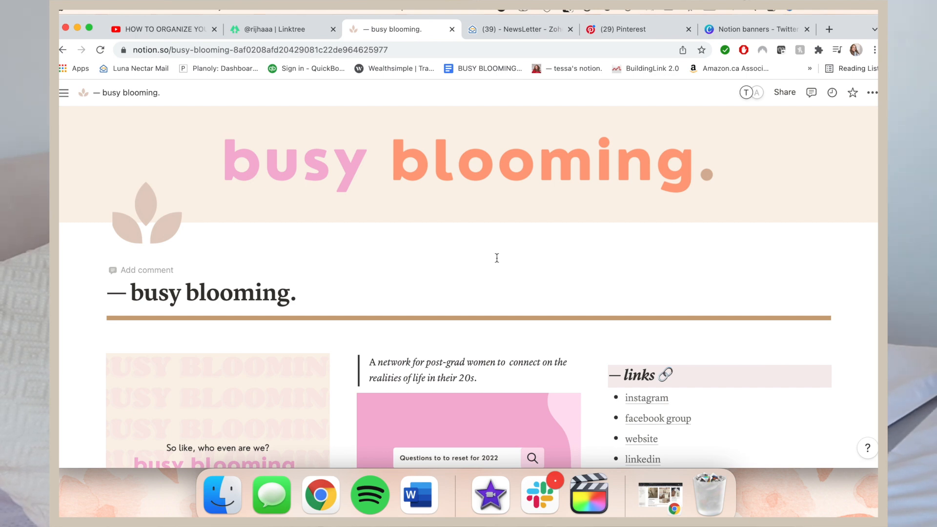
Step: Look through the busy blooming page's images, links, subpages, team list and 2022 goals as a layout example
scroll(496, 257, down, 5)
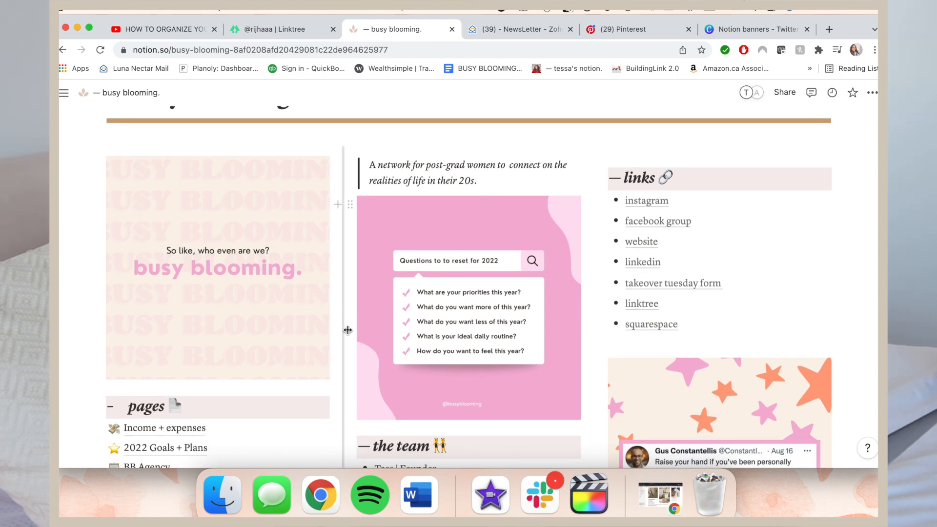
scroll(348, 330, down, 4)
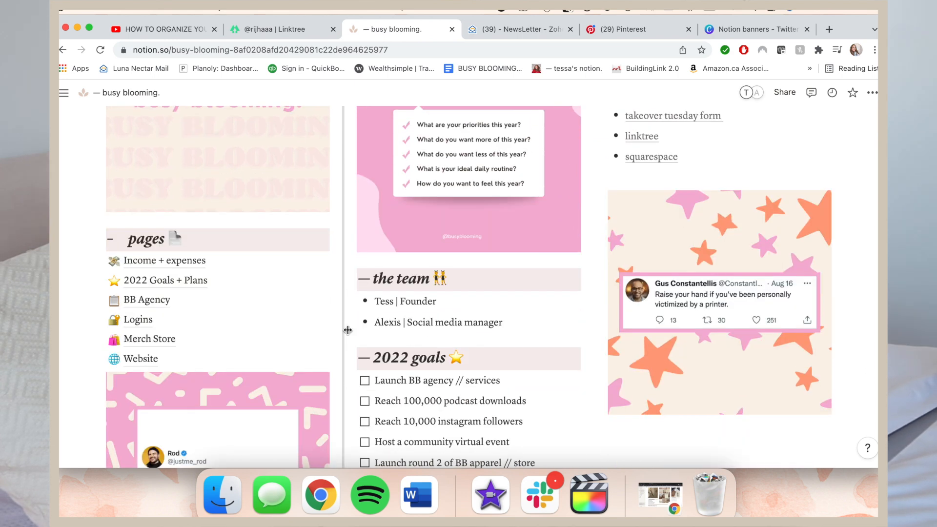
scroll(348, 330, down, 2)
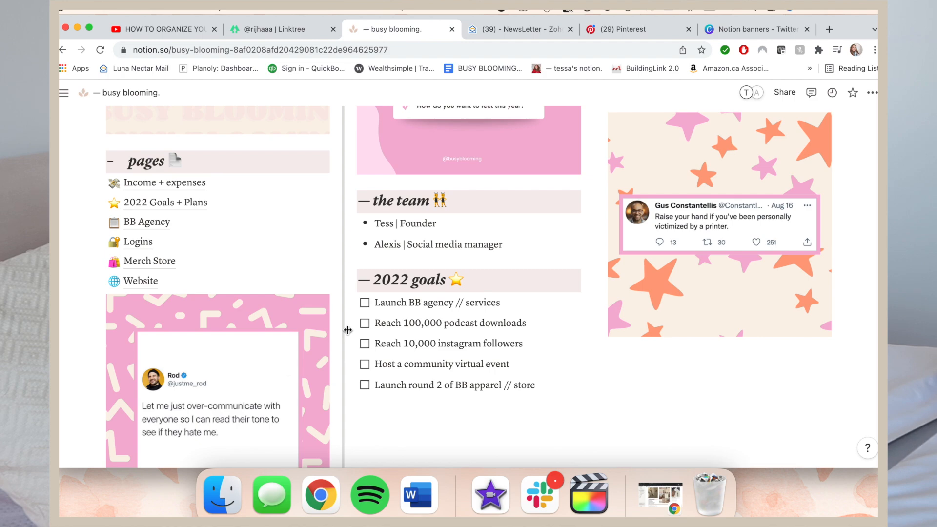
scroll(365, 374, down, 10)
scroll(365, 373, up, 20)
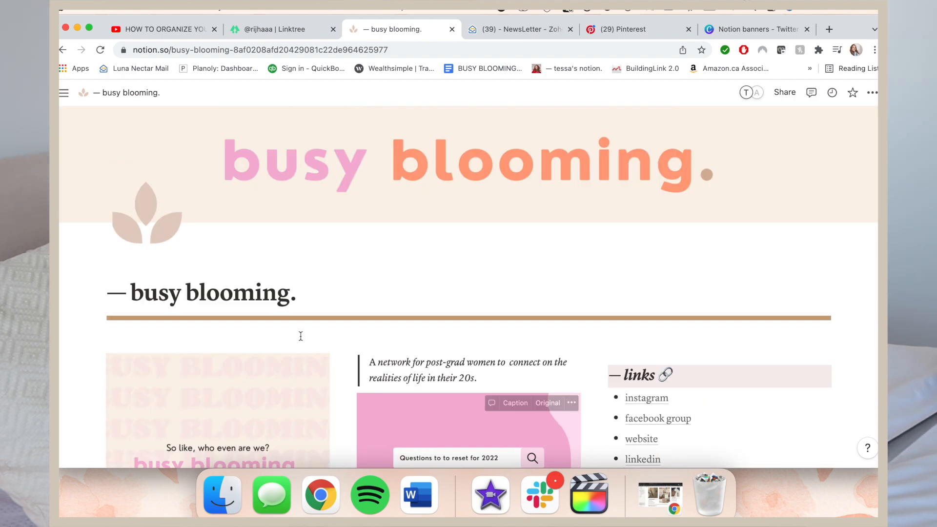